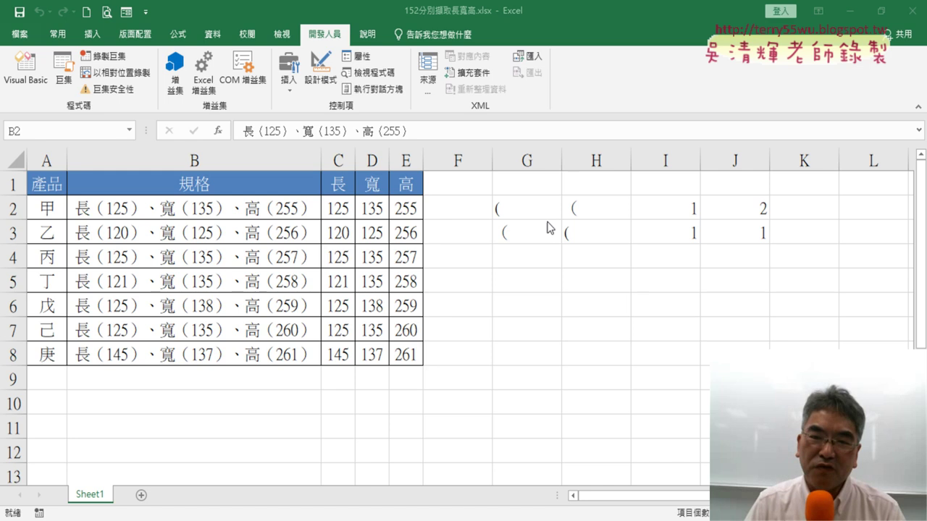
Select the spec text in B2:B8 and dimensions in C2:E8, then switch to 152擷取長寬高.docx.
key("ctrl+shift+Down")
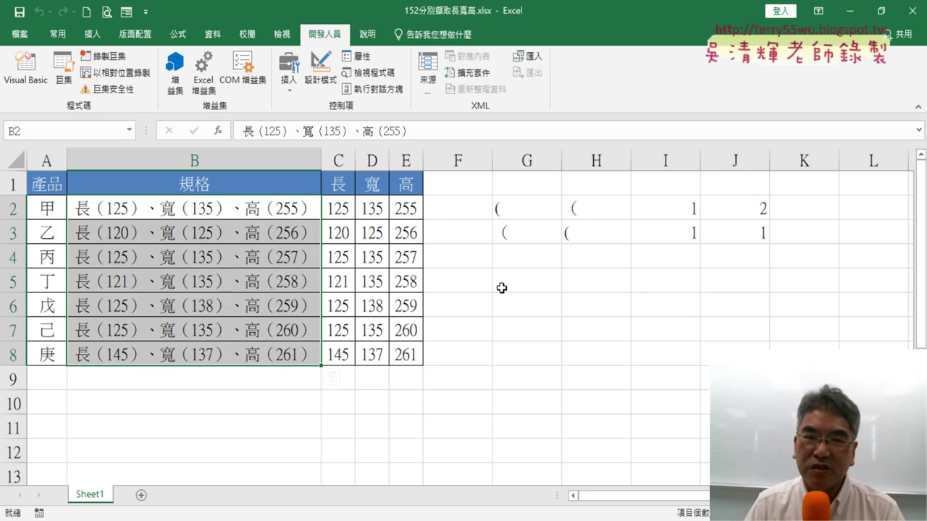
mouse_move(339, 209)
left_mouse_down()
mouse_move(413, 296)
mouse_move(407, 365)
left_mouse_up()
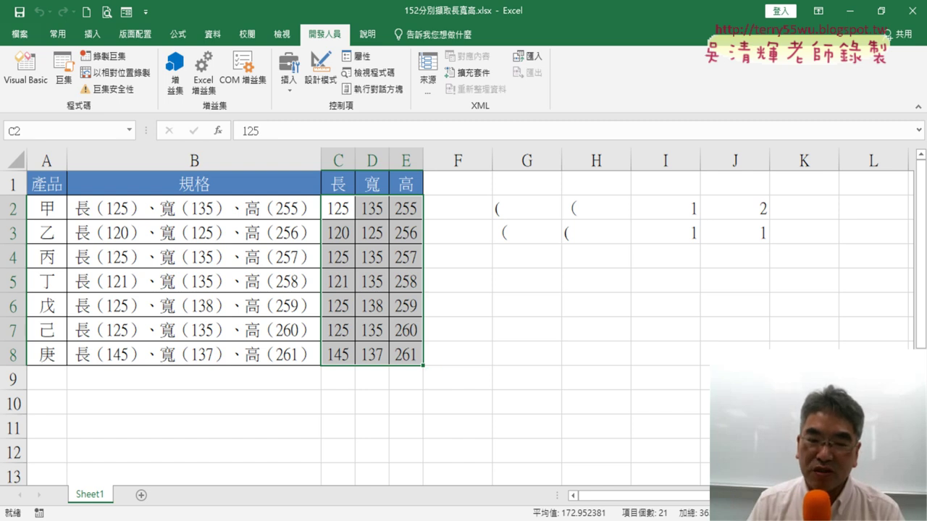
left_click(185, 467)
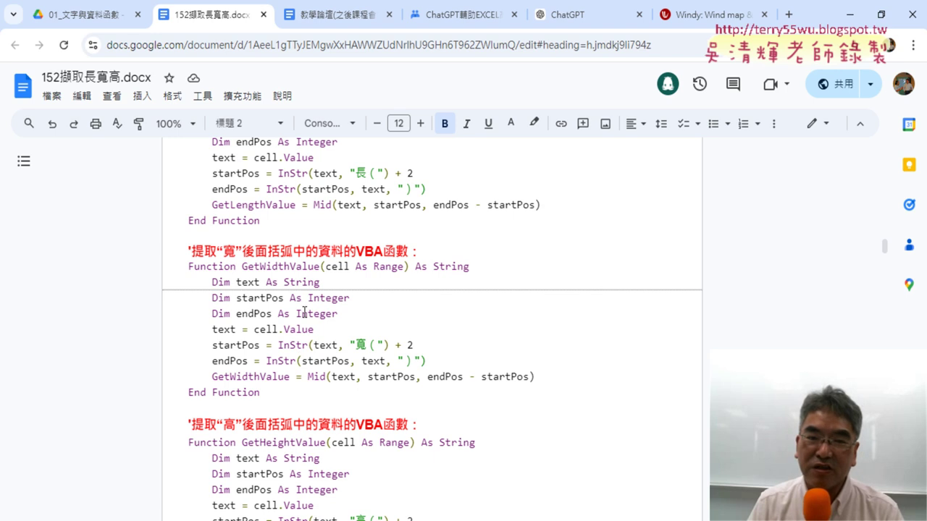
scroll(311, 311, "up", 5)
scroll(323, 296, "up", 1)
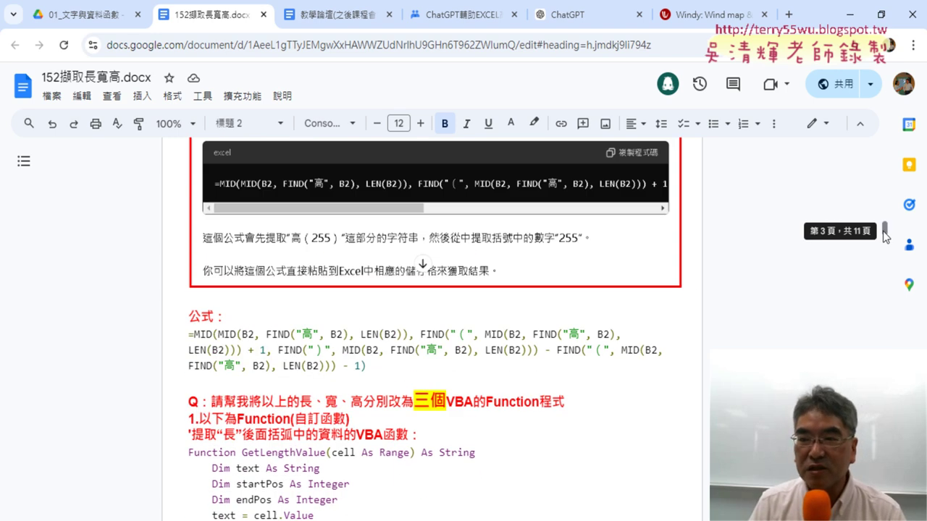
left_click_drag(884, 231, 884, 148)
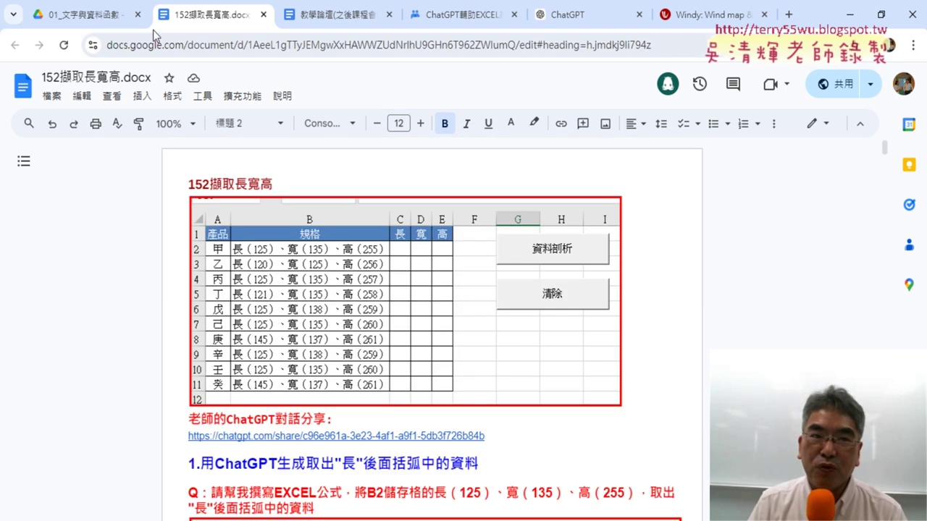
left_click(84, 14)
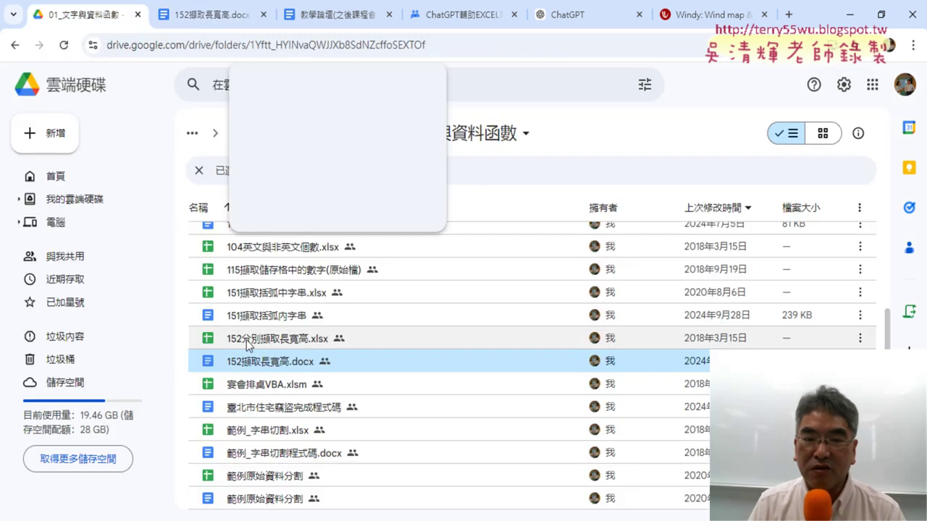
left_click(210, 15)
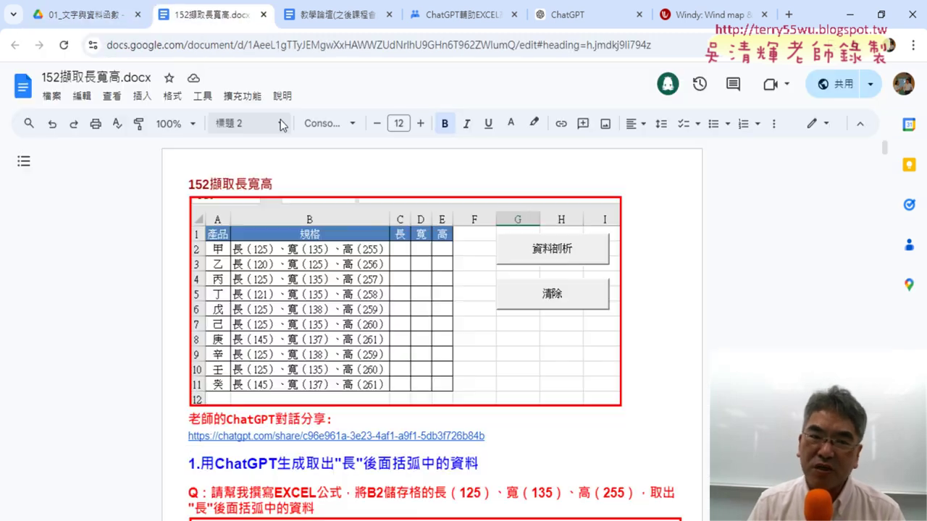
scroll(634, 333, "down", 5)
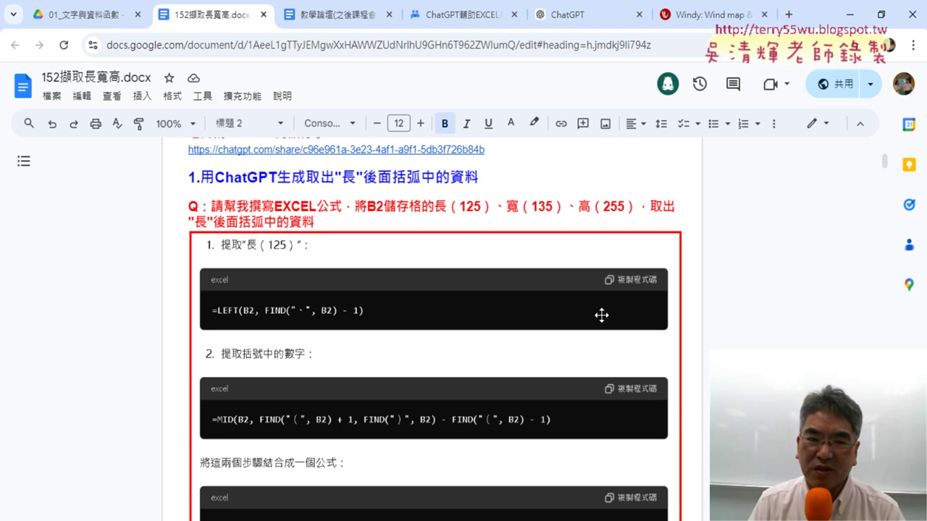
scroll(638, 330, "down", 2)
scroll(645, 329, "down", 2)
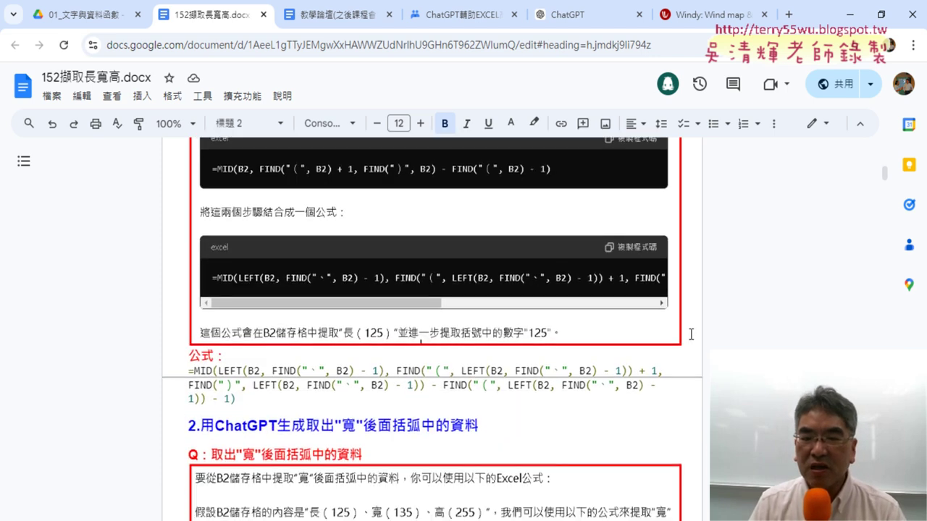
scroll(468, 322, "down", 1)
scroll(384, 307, "down", 2)
scroll(407, 308, "down", 2)
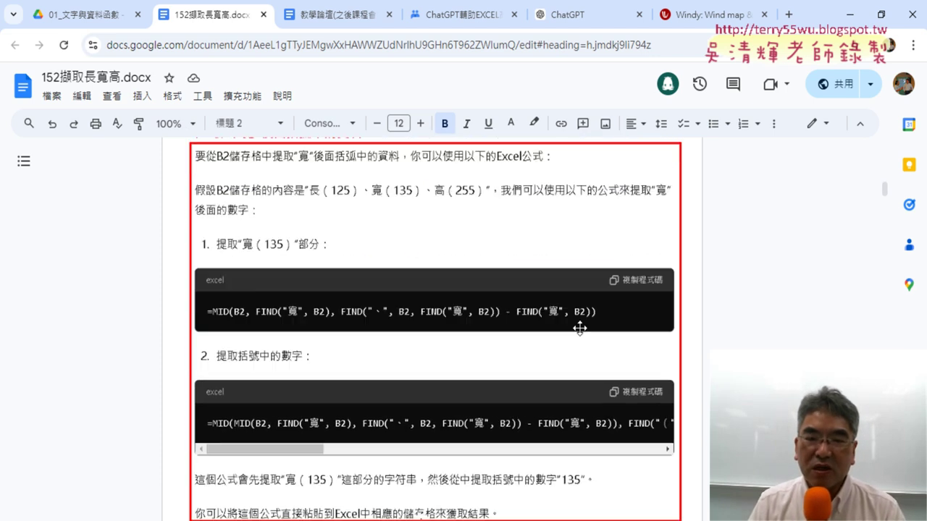
scroll(581, 325, "down", 4)
scroll(640, 331, "down", 2)
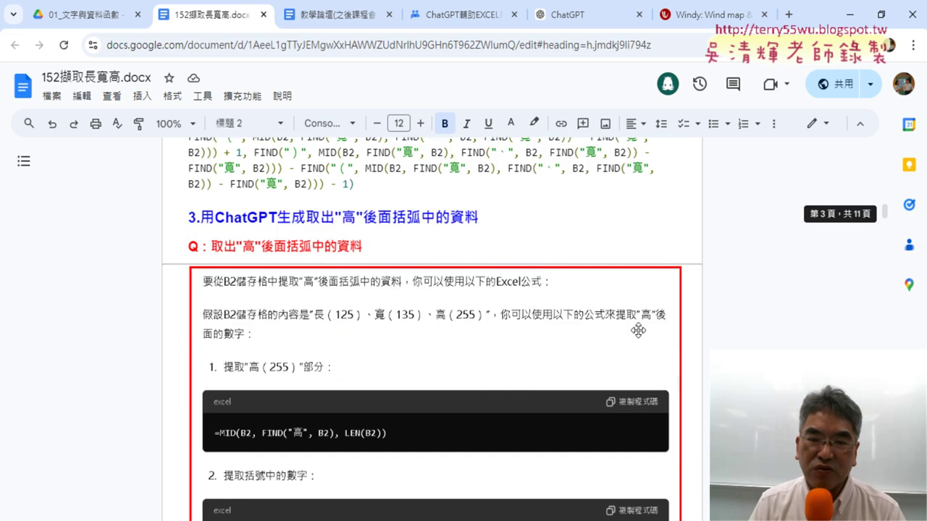
scroll(638, 330, "down", 2)
scroll(637, 331, "down", 4)
scroll(638, 331, "down", 4)
scroll(641, 331, "down", 1)
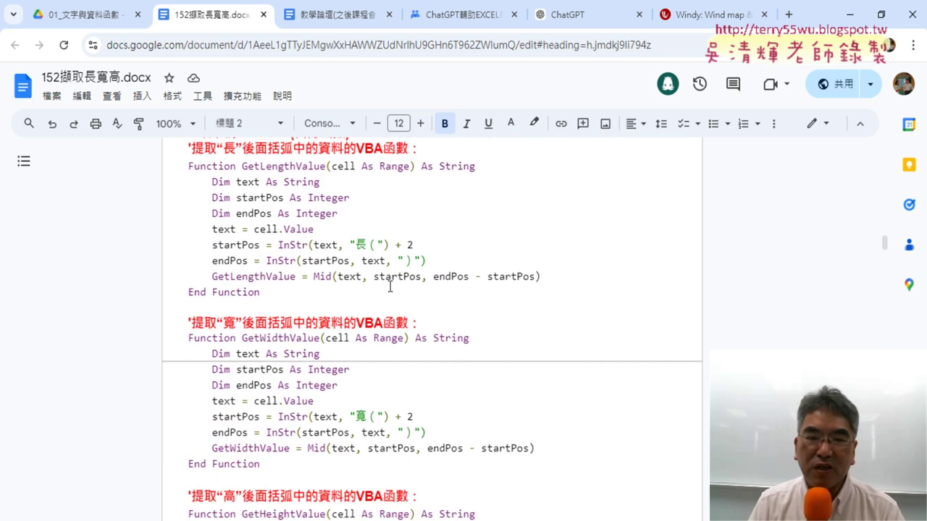
left_click(303, 244)
scroll(354, 371, "down", 3)
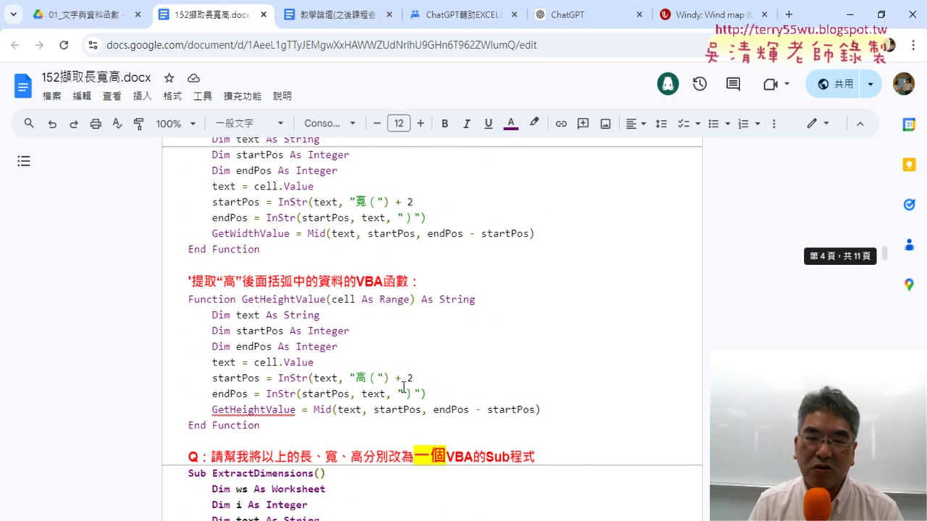
left_click(365, 370)
scroll(371, 368, "down", 3)
scroll(371, 368, "down", 1)
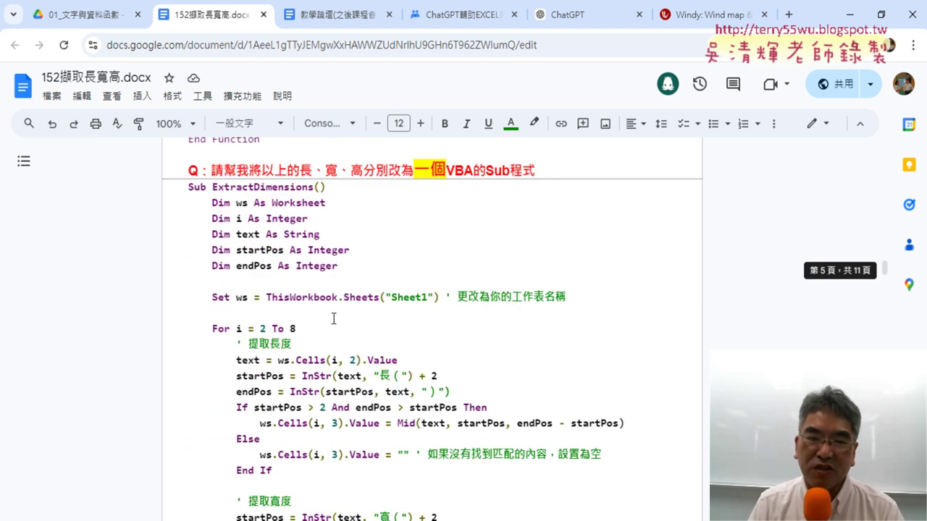
left_click_drag(189, 188, 332, 189)
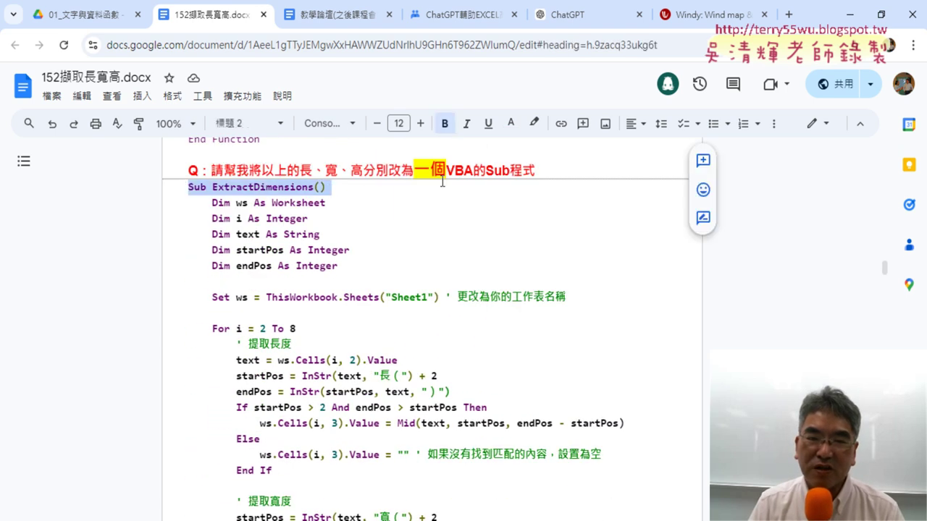
left_click_drag(539, 171, 448, 171)
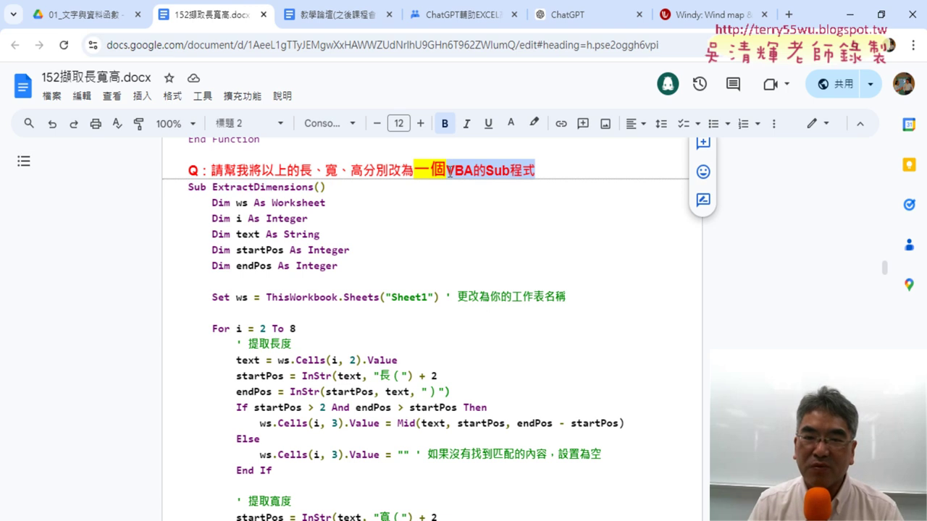
left_click_drag(187, 186, 272, 186)
scroll(284, 270, "down", 3)
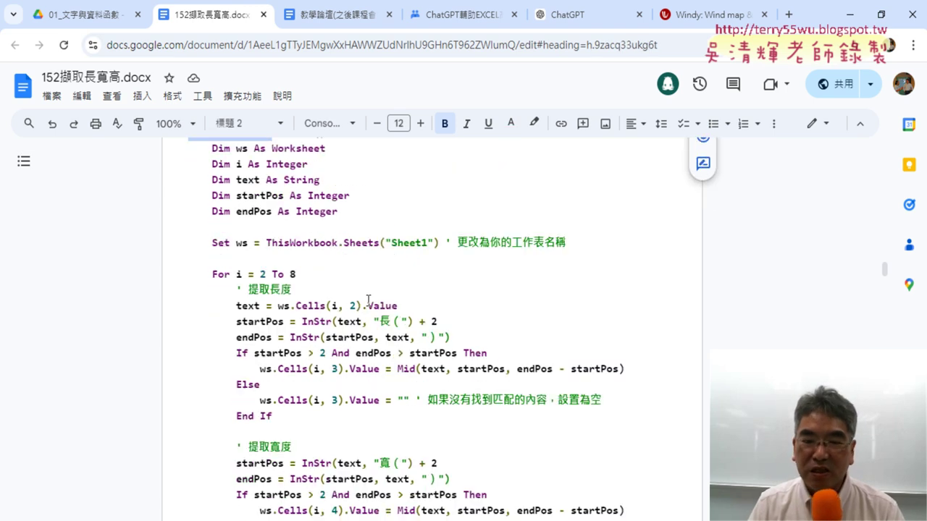
scroll(285, 271, "up", 3)
scroll(284, 270, "down", 3)
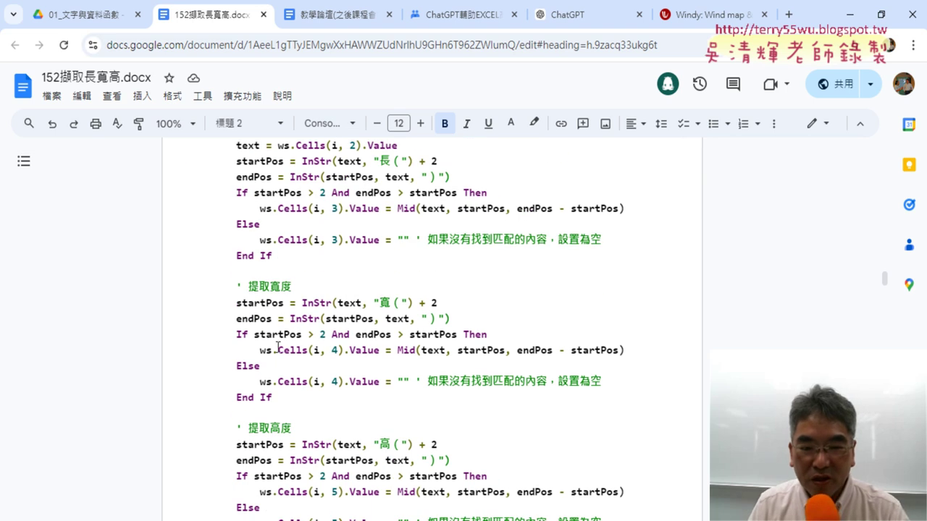
scroll(268, 348, "down", 1)
scroll(248, 426, "down", 1)
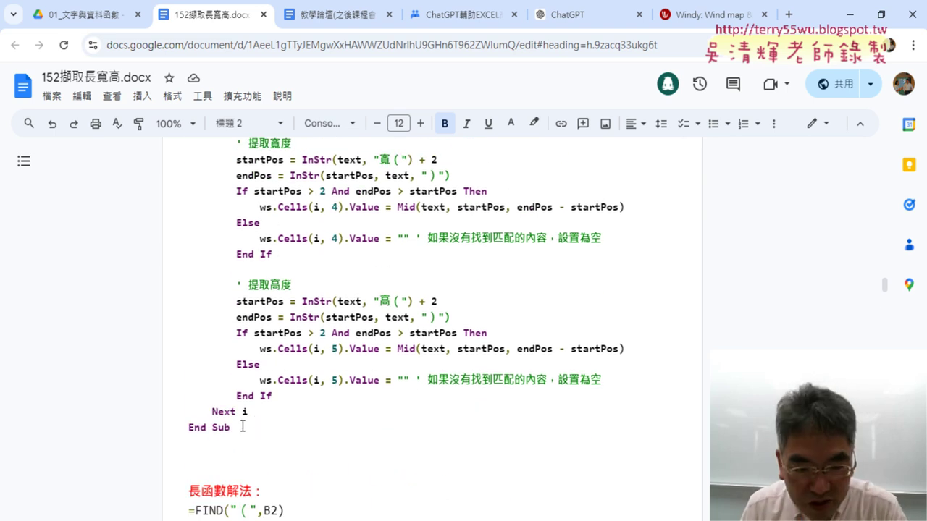
Select the whole Sub ExtractDimensions() procedure through End Sub in the Google Doc.
left_click(247, 426, "shift")
scroll(245, 340, "up", 1)
scroll(245, 340, "up", 3)
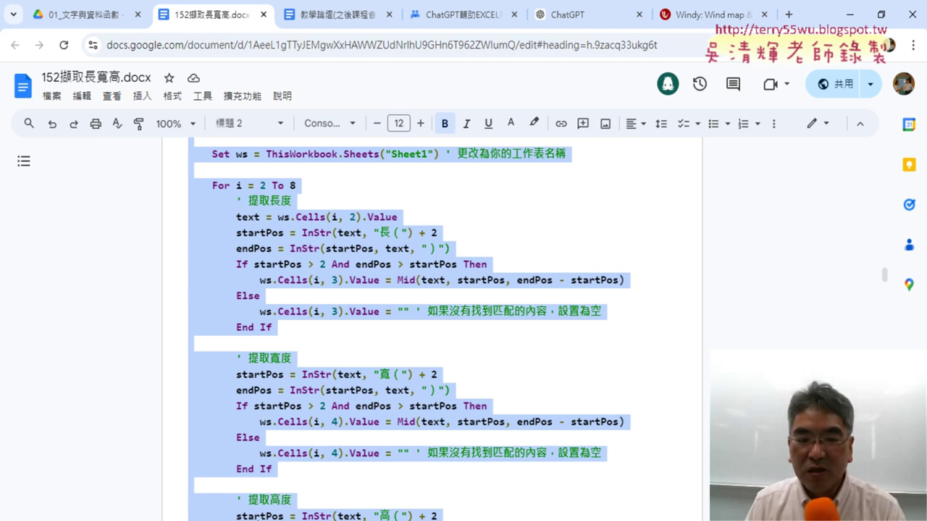
scroll(288, 331, "up", 4)
left_click(248, 313)
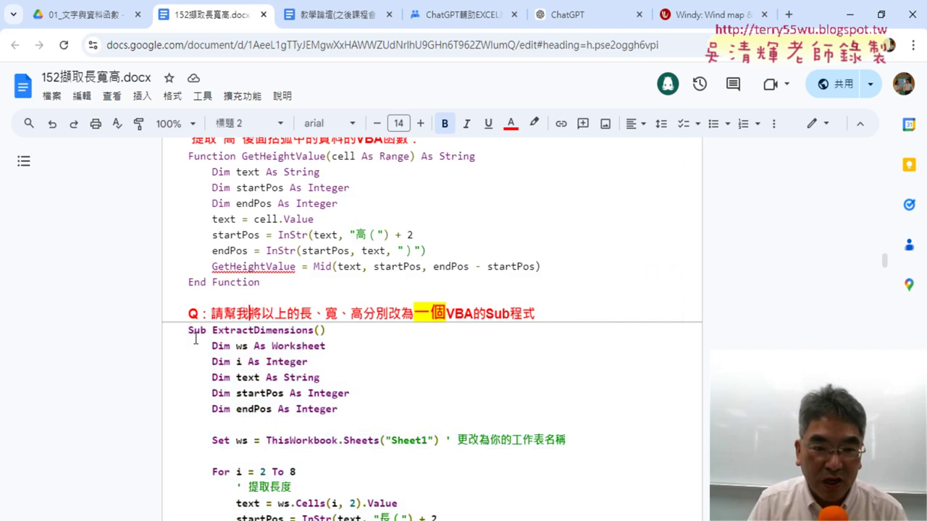
left_click(189, 331)
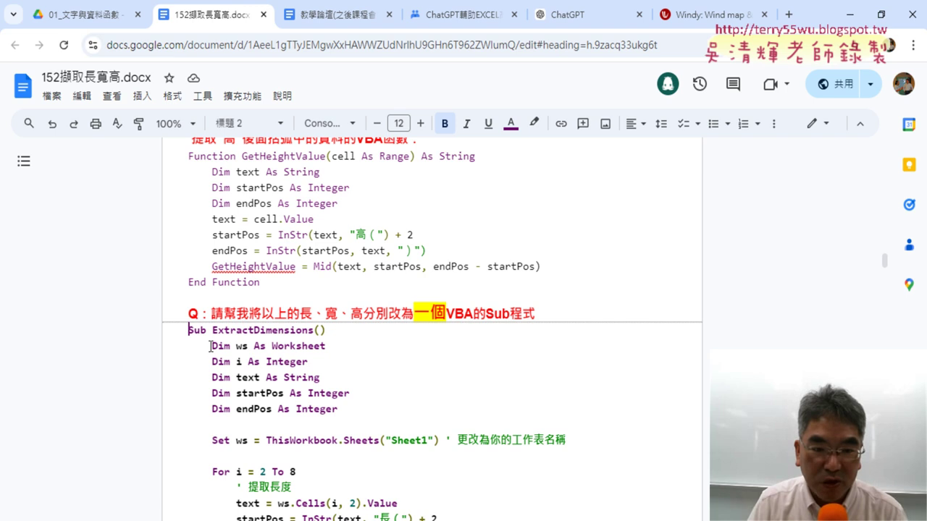
scroll(211, 346, "down", 4)
scroll(232, 351, "down", 4)
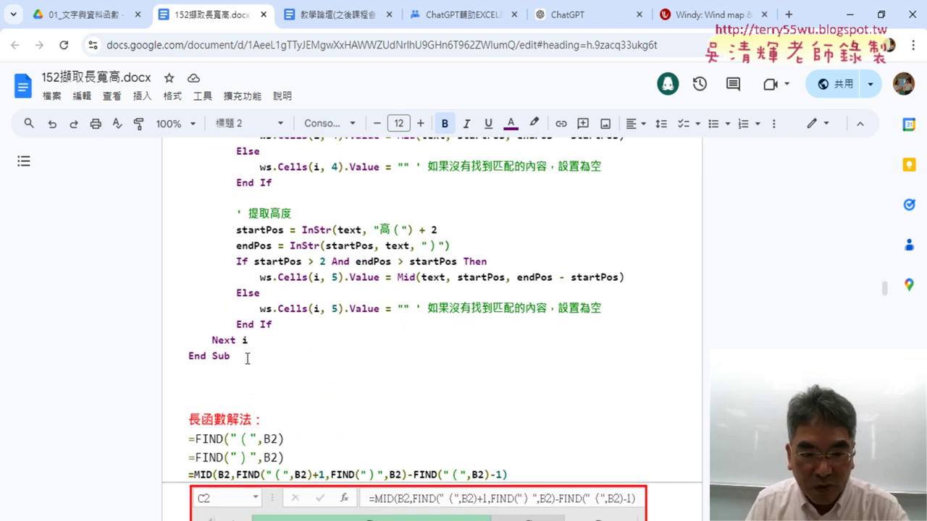
left_click(247, 358, "shift")
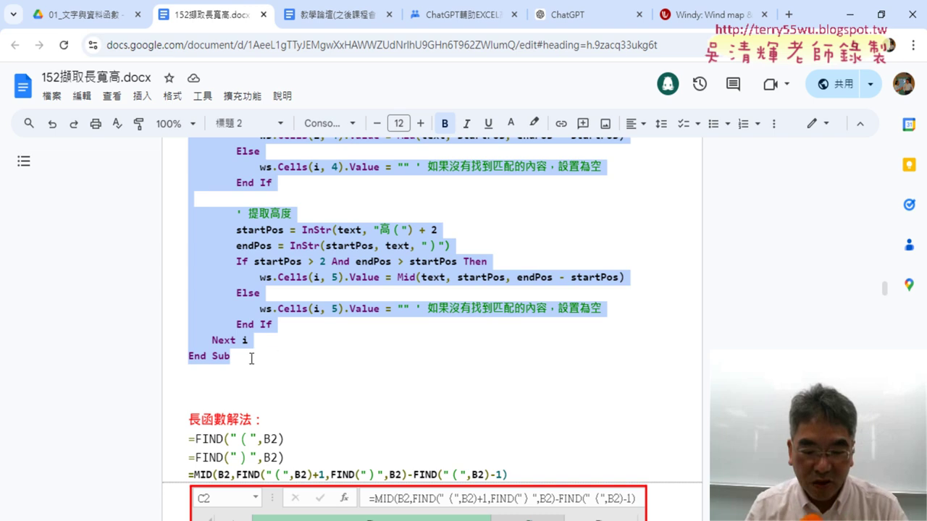
Bring up the VBA editor, minimize Chrome, and insert a new Module1 via Sheet1's Insert > Module.
left_click(250, 520)
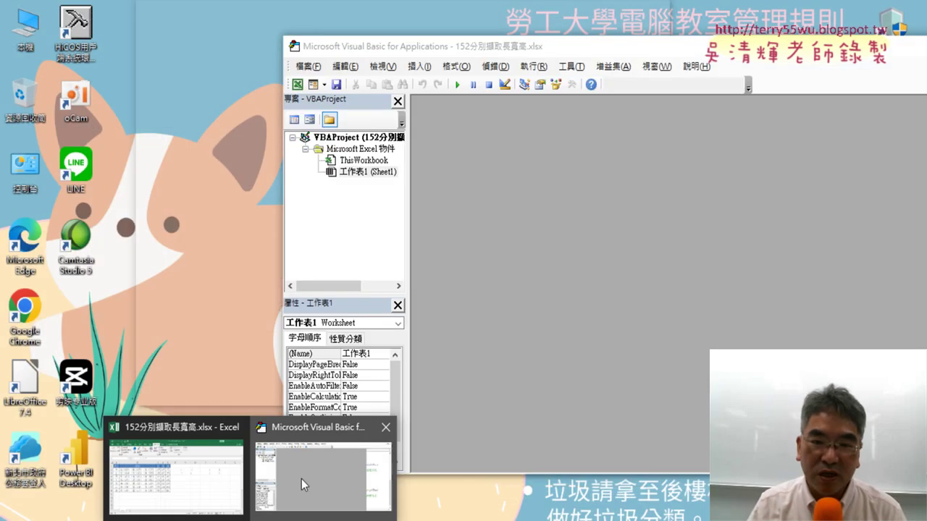
left_click(300, 478)
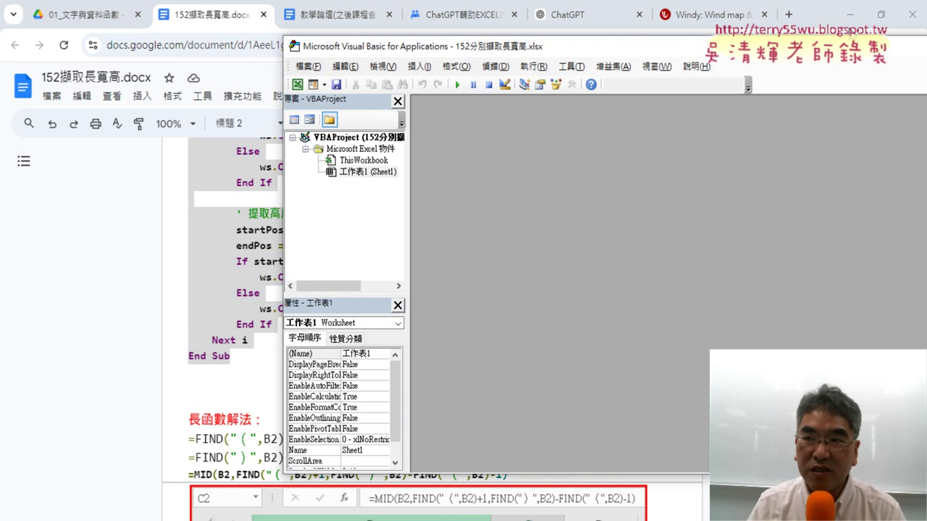
left_click(849, 14)
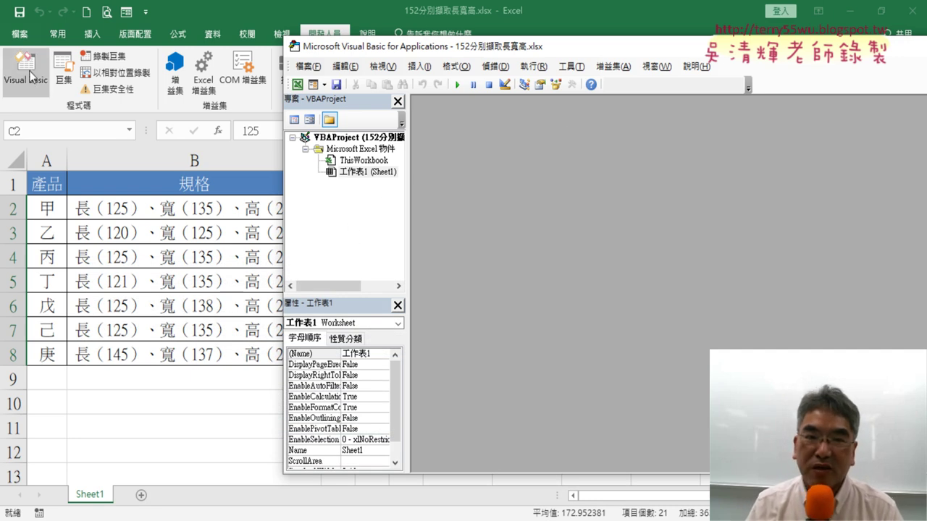
right_click(360, 174)
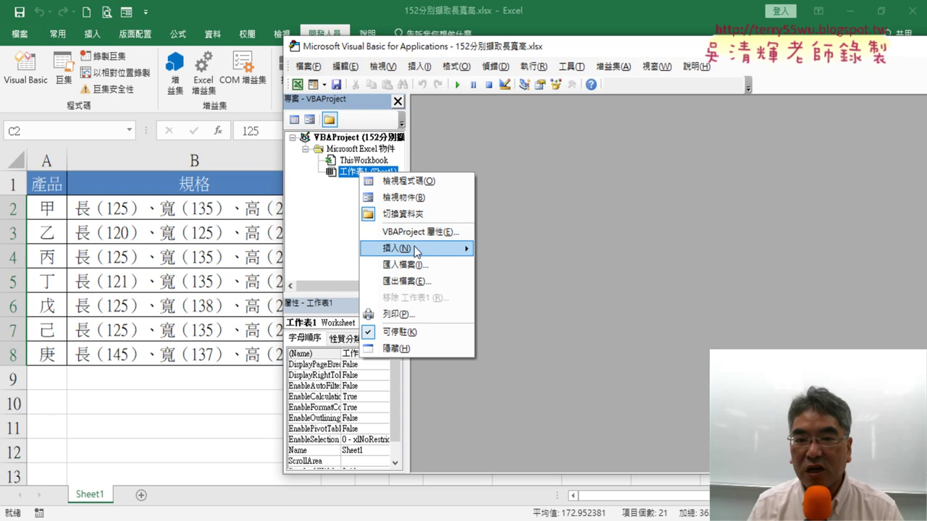
mouse_move(416, 249)
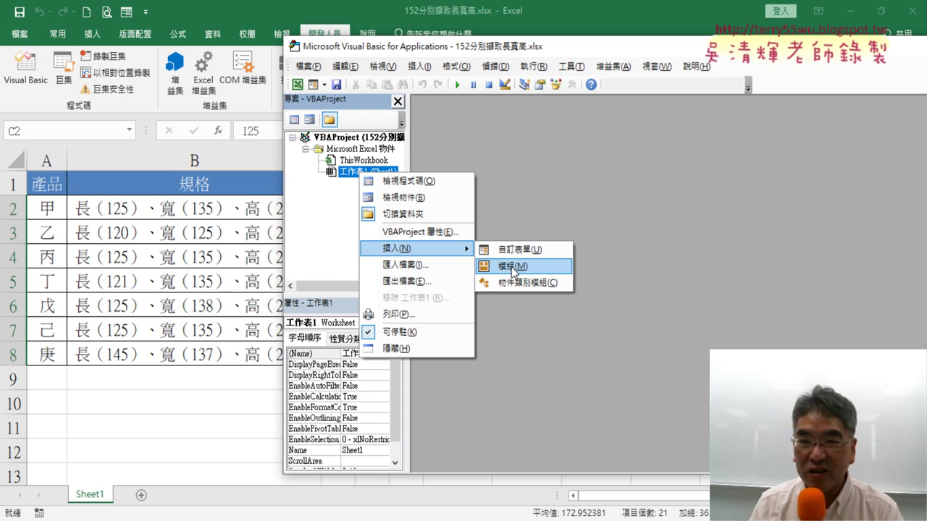
left_click(513, 267)
right_click(513, 263)
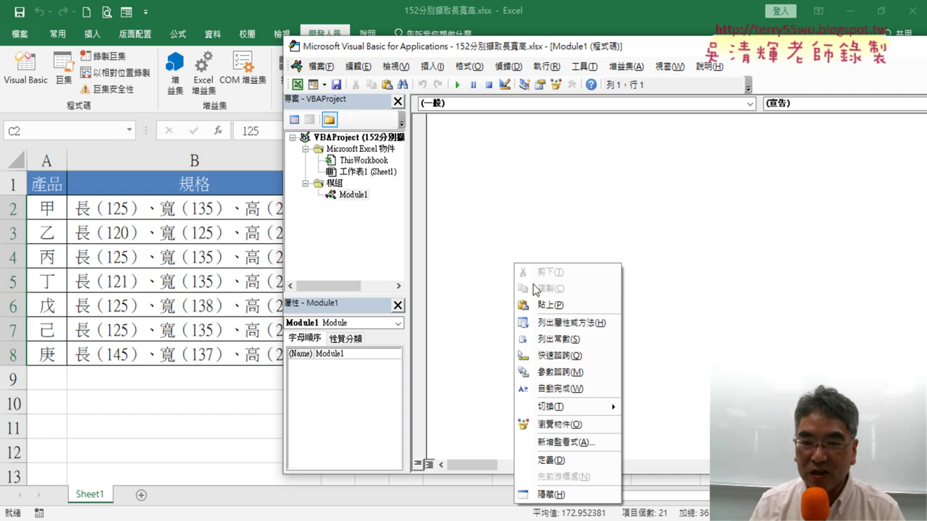
Paste the ExtractDimensions code into Module1 and rearrange the editor panes and window.
left_click(544, 305)
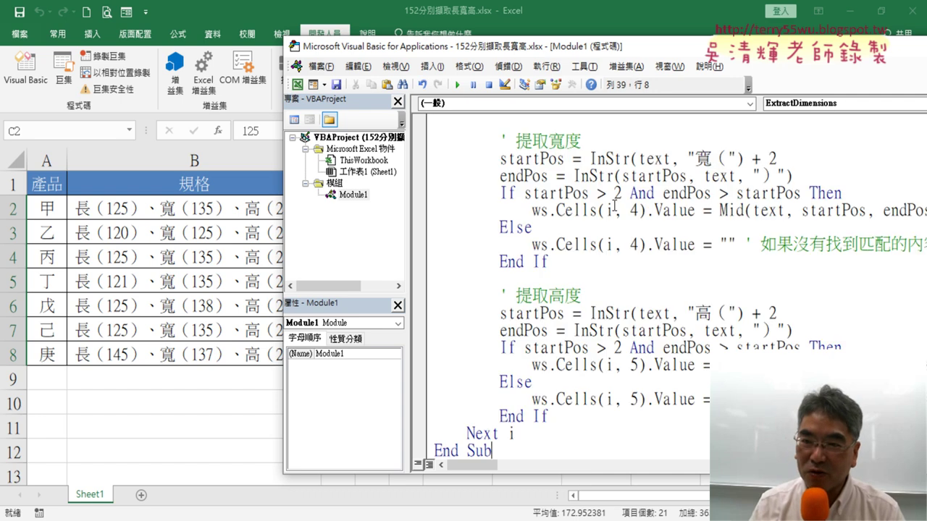
left_click_drag(408, 192, 346, 192)
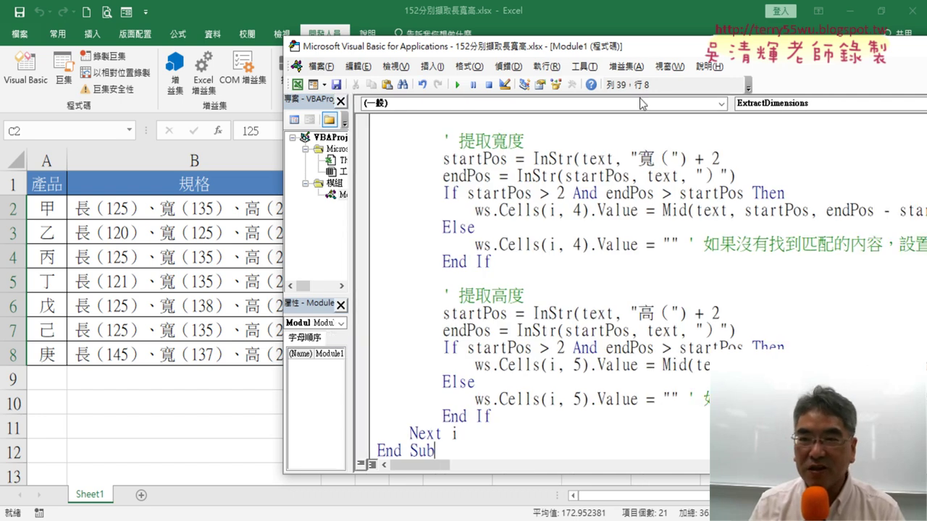
left_click_drag(626, 45, 494, 42)
Set the code font size to 10 under Tools > Options > Editor Format.
left_click(450, 62)
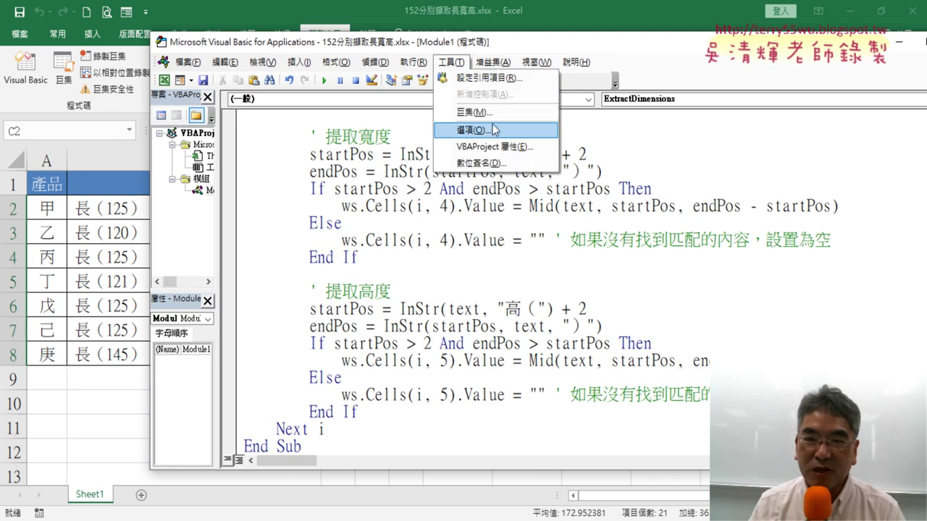
left_click(498, 127)
left_click(382, 127)
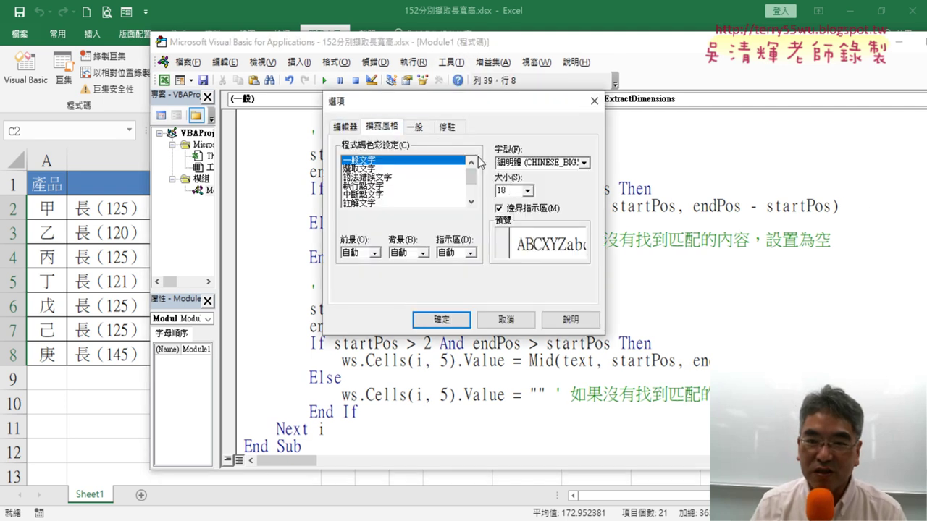
left_click(528, 191)
left_click(531, 204)
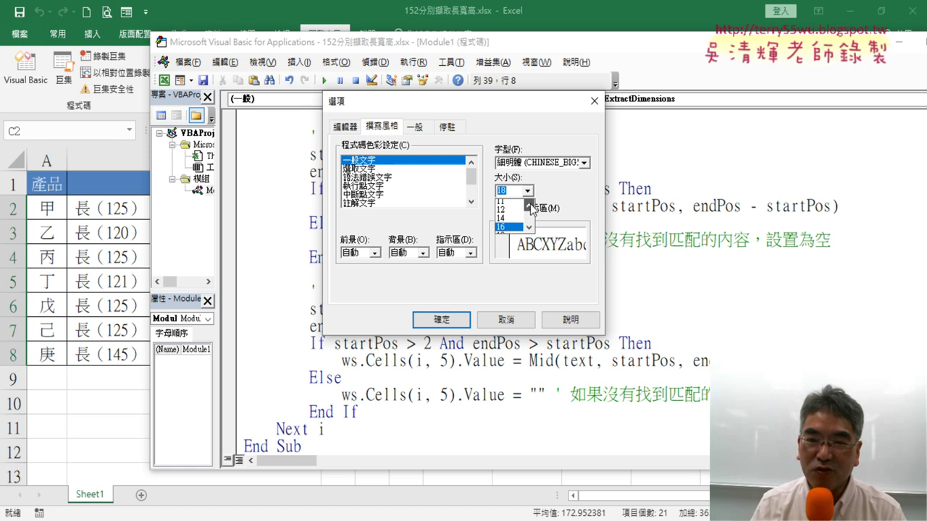
left_click(501, 203)
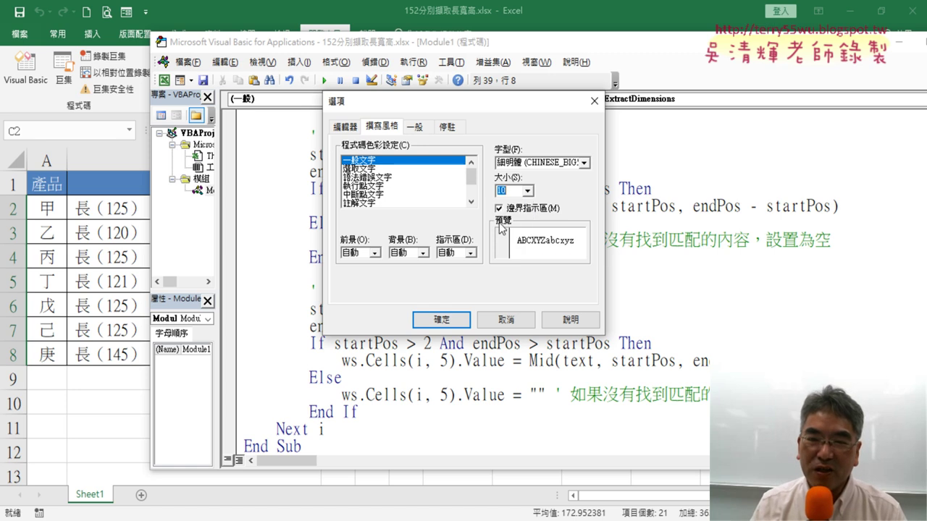
left_click(432, 320)
scroll(503, 310, "up", 6)
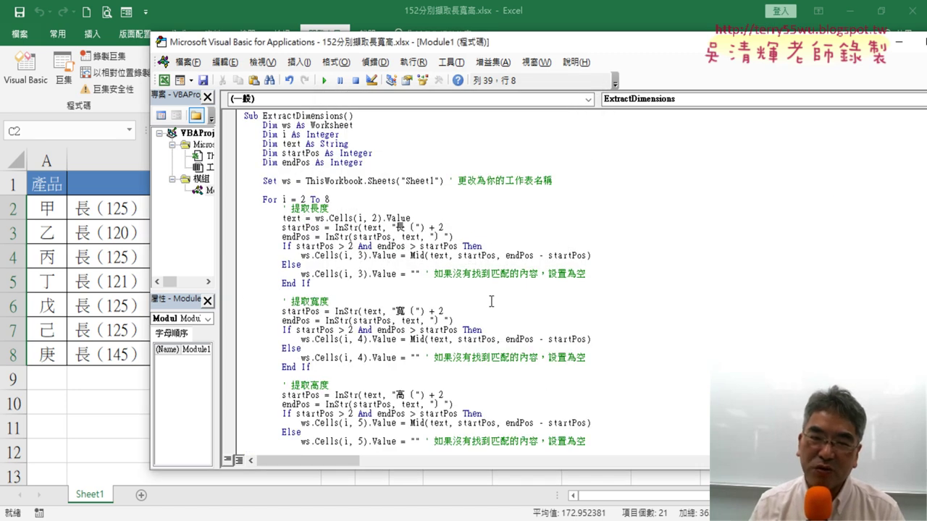
scroll(491, 301, "down", 1)
scroll(491, 300, "up", 1)
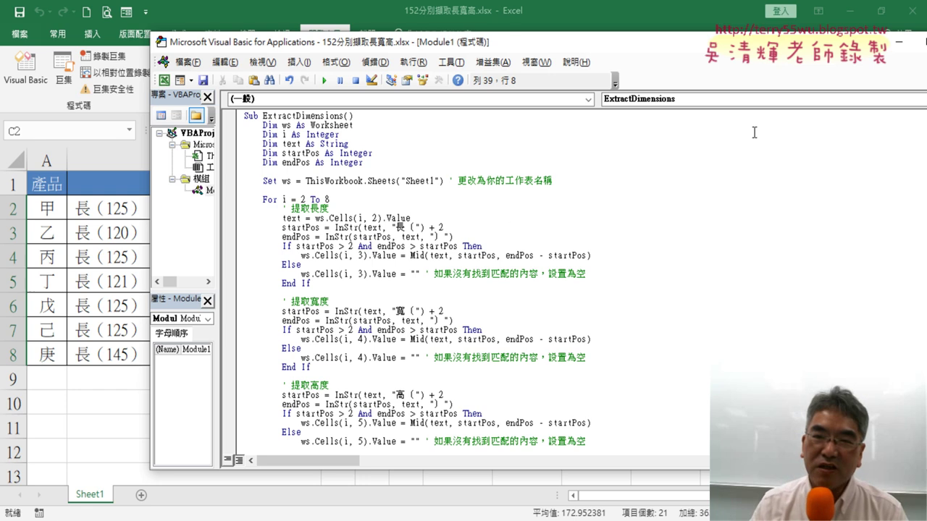
Delete the values in C2:E8 and run ExtractDimensions to refill length, width and height.
left_click_drag(608, 42, 779, 44)
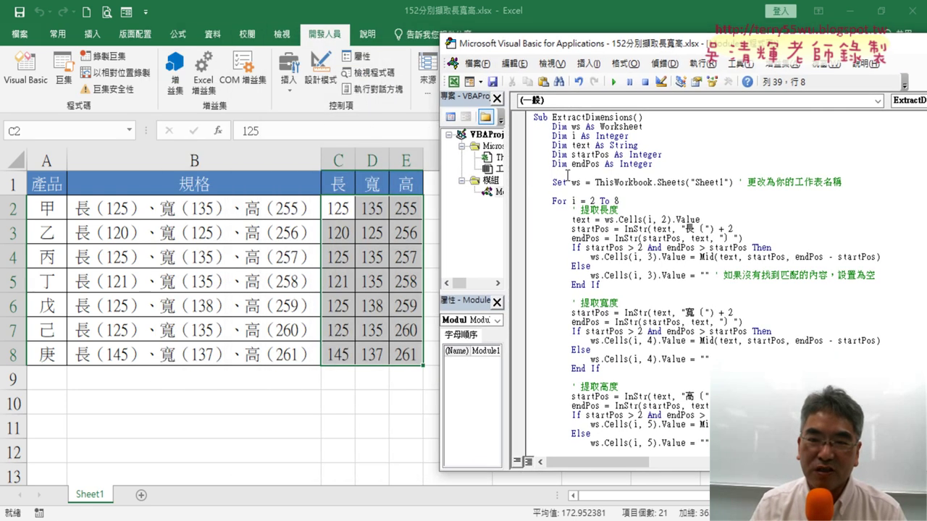
mouse_move(347, 208)
left_mouse_down()
mouse_move(379, 301)
mouse_move(410, 352)
left_mouse_up()
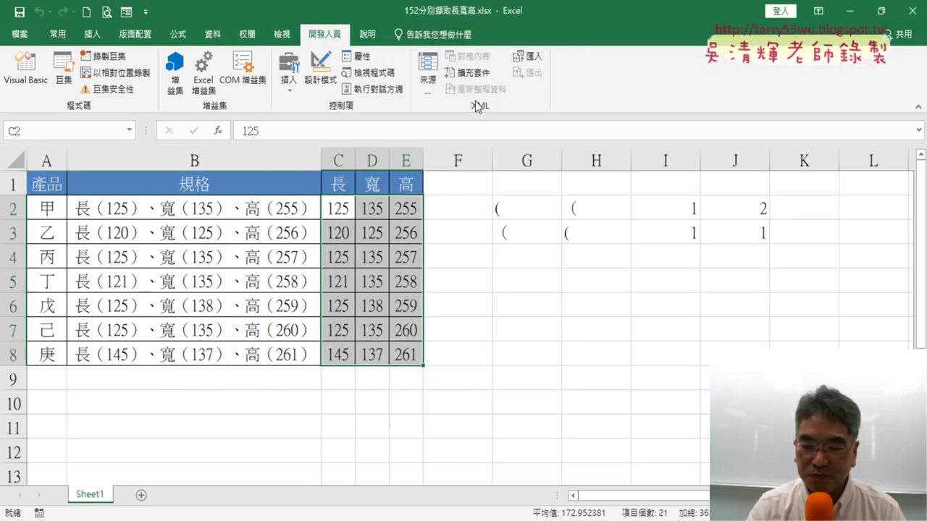
key("Delete")
left_click(25, 72)
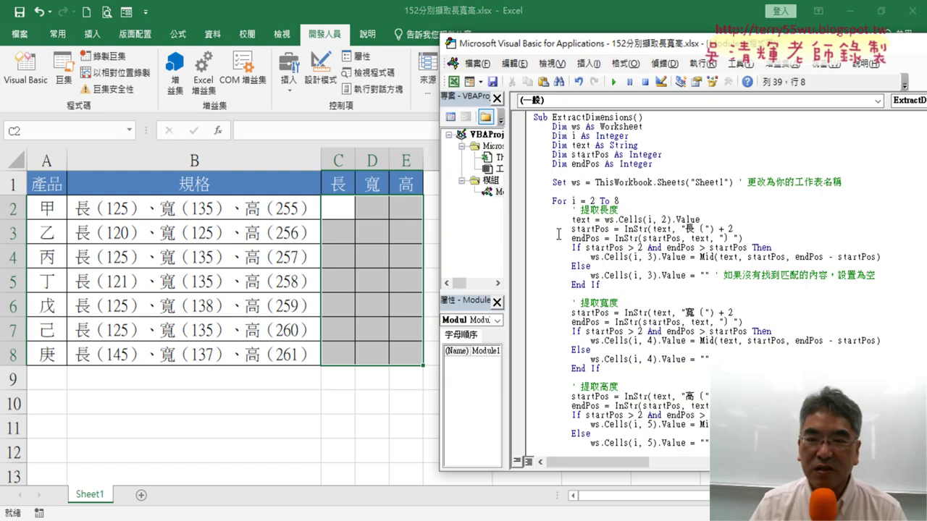
left_click(614, 82)
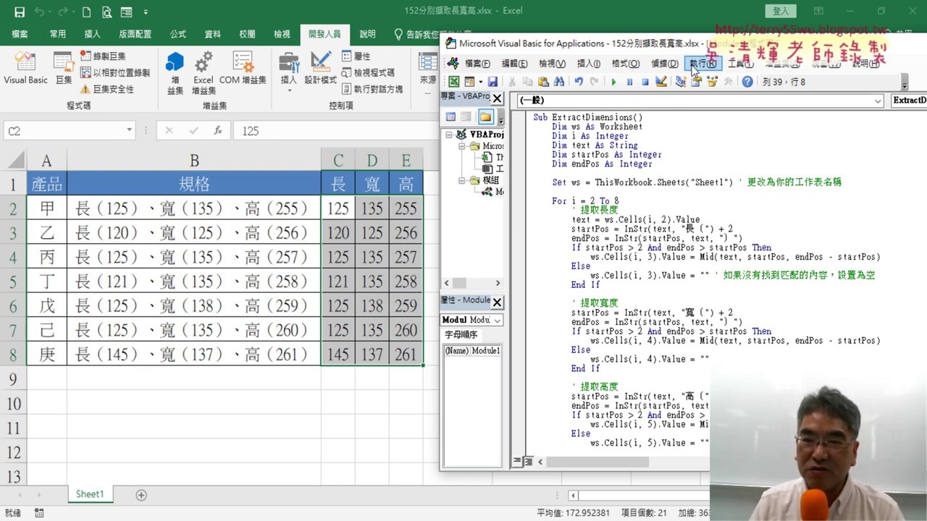
left_click_drag(694, 49, 592, 39)
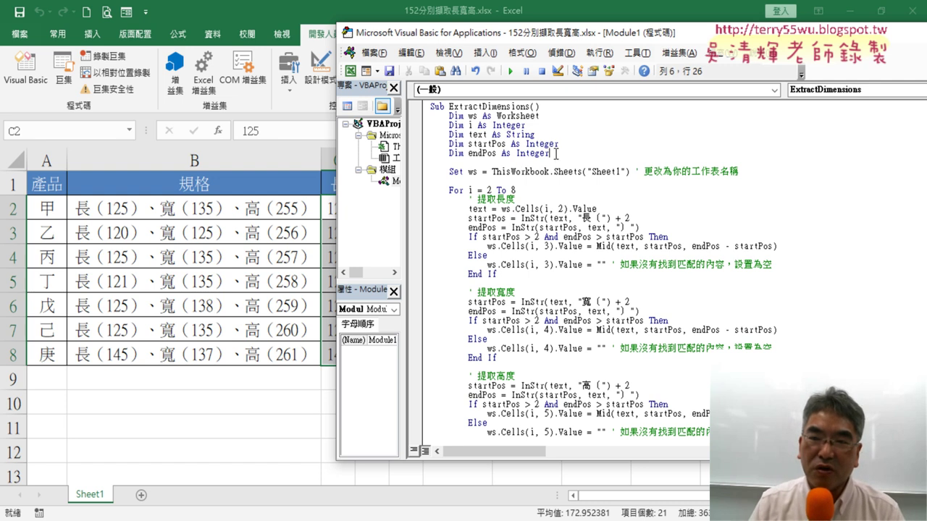
Select and delete the five Dim lines so the macro starts with Set ws.
left_click_drag(551, 154, 428, 117)
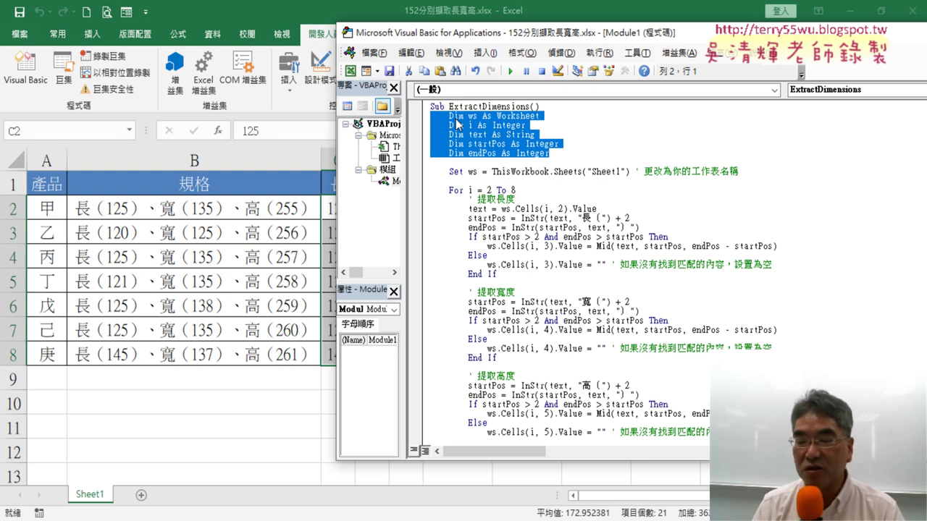
key("Delete")
key("Delete")
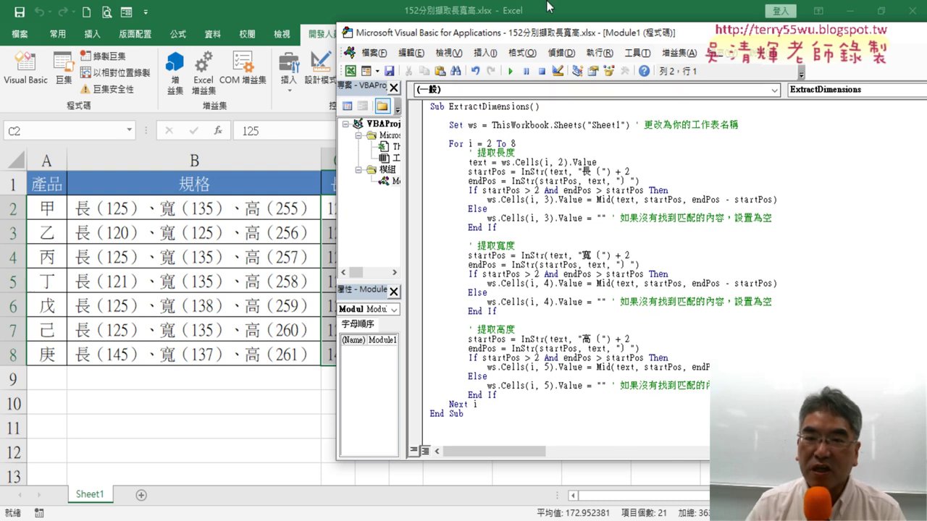
Set the code font size to 12 under Editor Format, then highlight the ThisWorkbook reference.
left_click(646, 57)
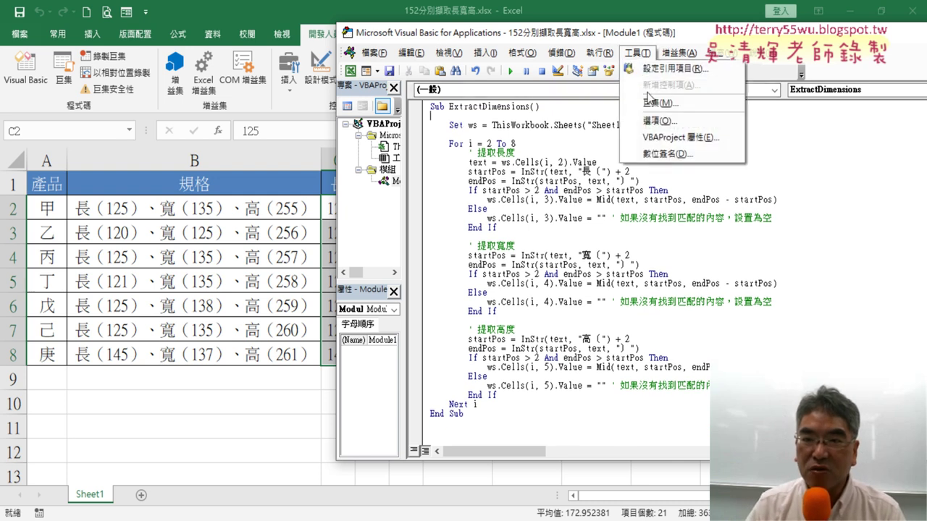
left_click(654, 120)
left_click(391, 130)
left_click(528, 190)
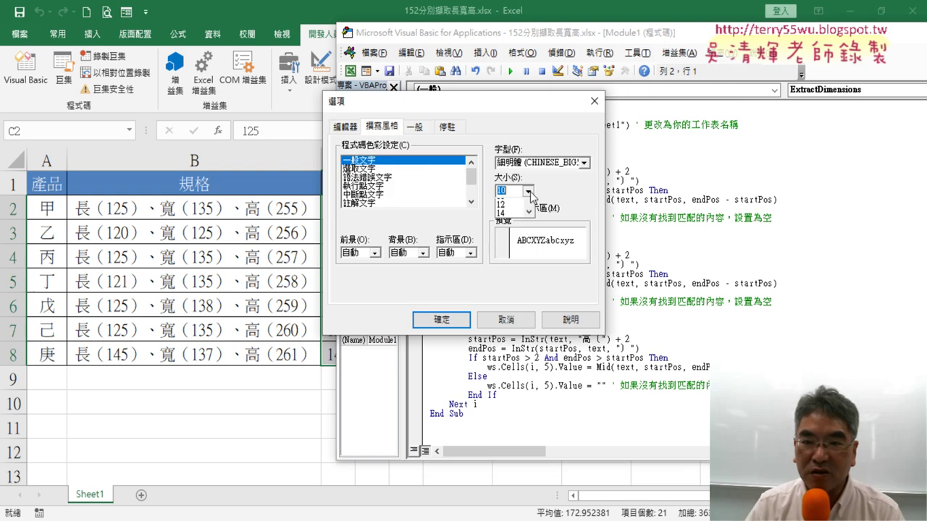
left_click(511, 221)
left_click(442, 319)
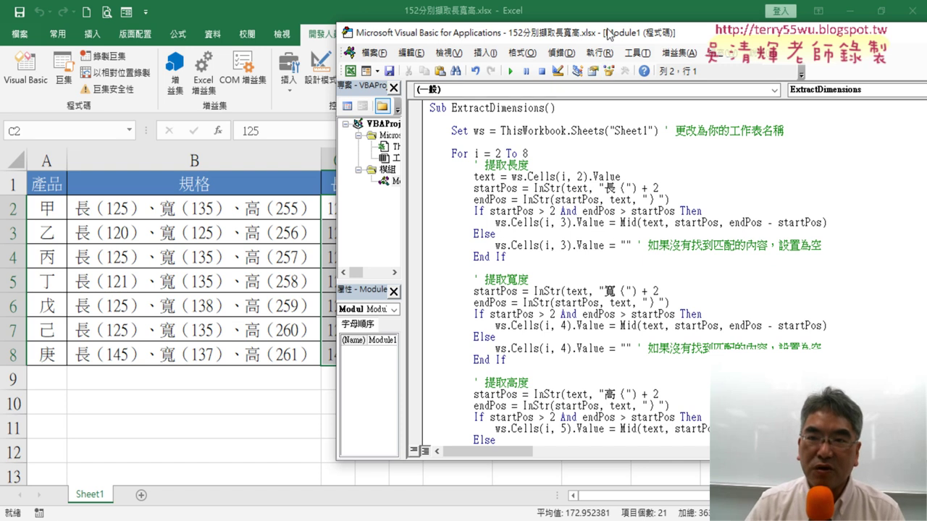
left_click_drag(610, 34, 619, 30)
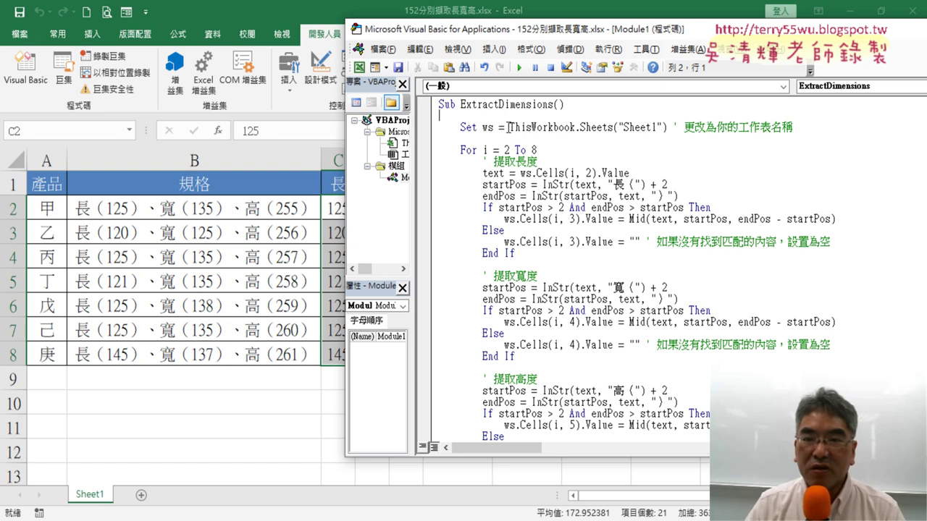
left_click_drag(509, 127, 572, 129)
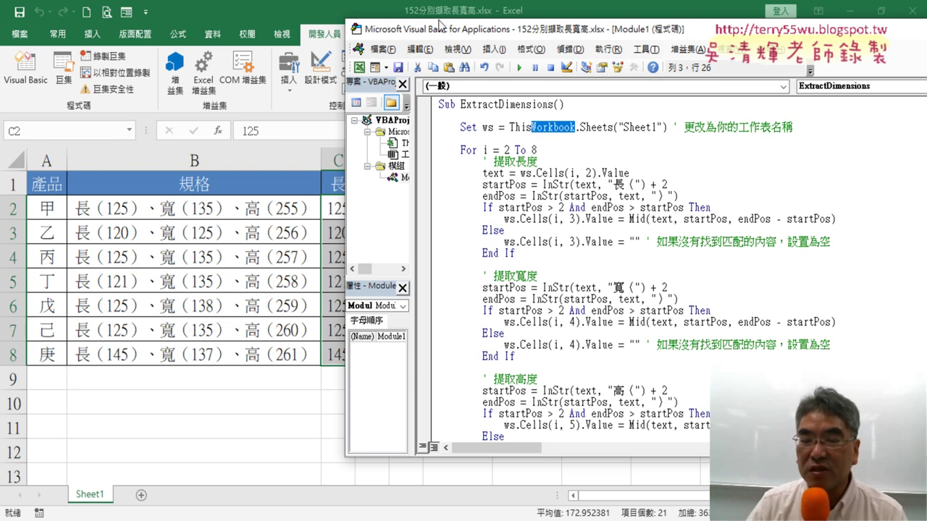
left_click(542, 137)
left_click_drag(532, 126, 511, 126)
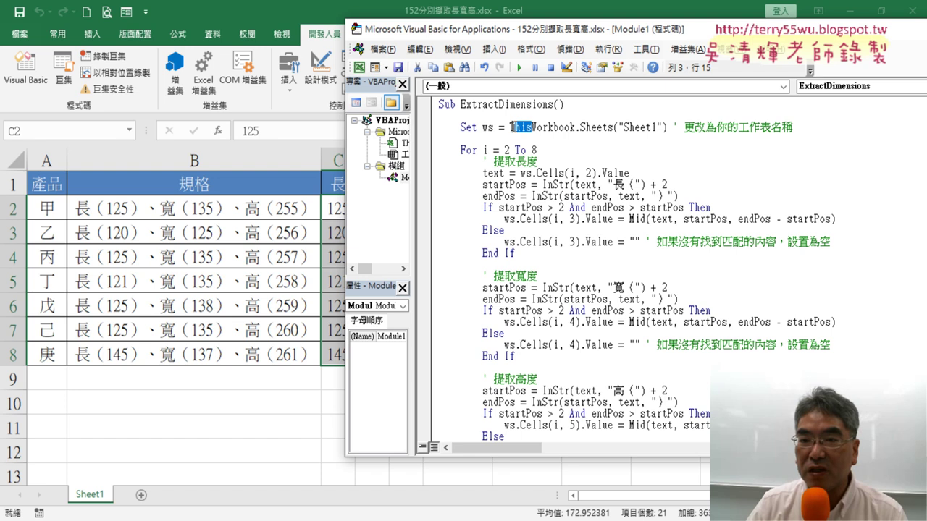
key("Delete")
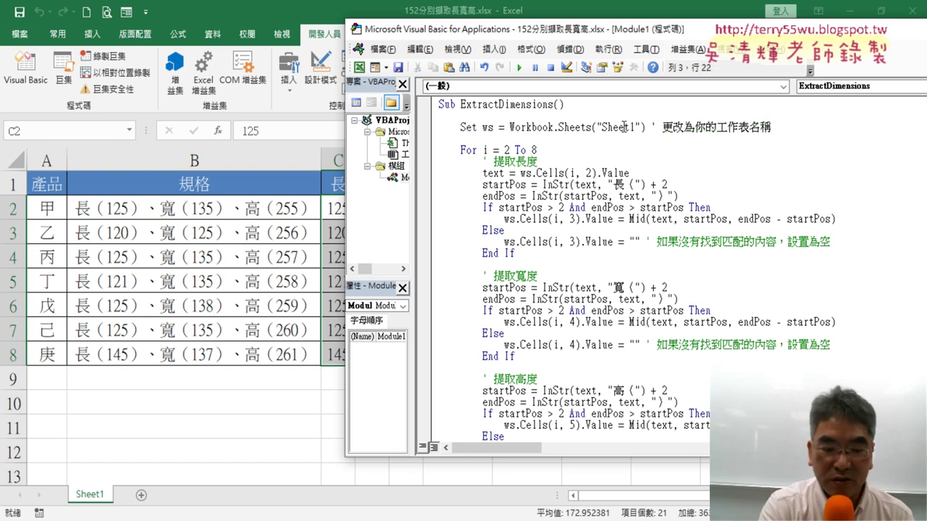
type("s")
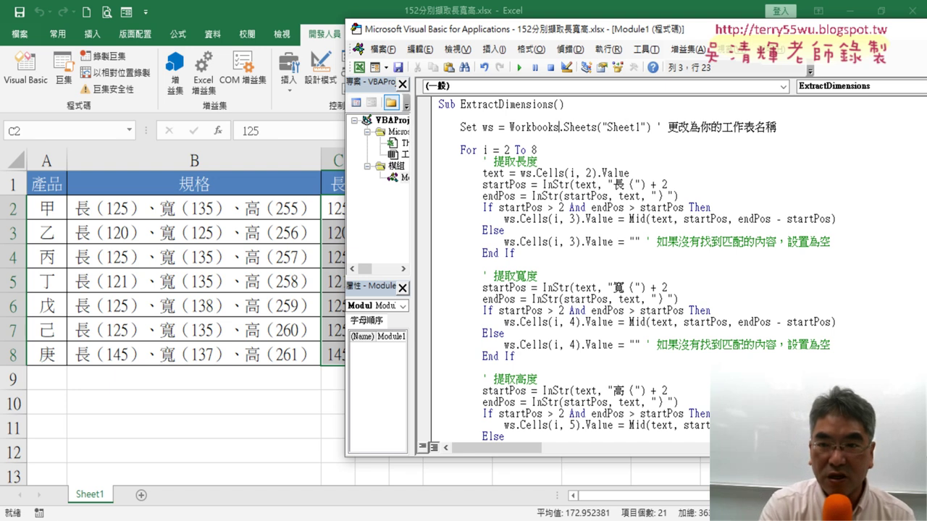
type("()")
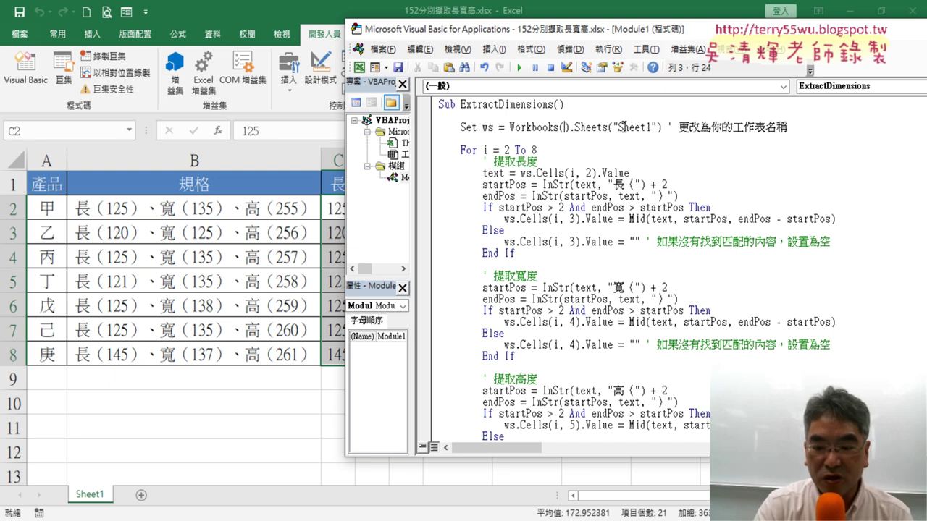
type("\"\"")
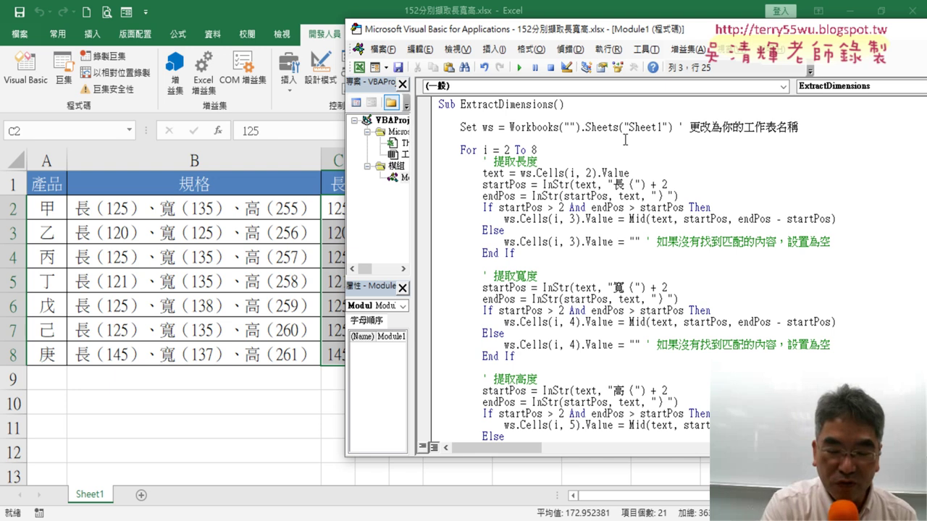
key("BackSpace")
key("Delete")
key("BackSpace")
key("BackSpace")
key("Delete")
key("ctrl+Left")
type("This")
key("ctrl+shift+Left")
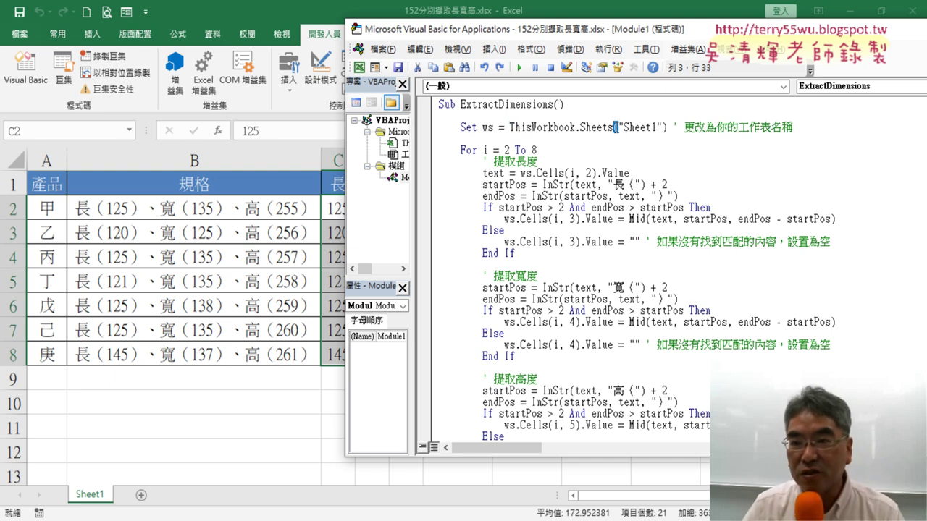
Change Sheets("Sheet1") to Sheets("Sheet2") and run the macro, triggering run-time error 9.
left_click_drag(620, 127, 581, 126)
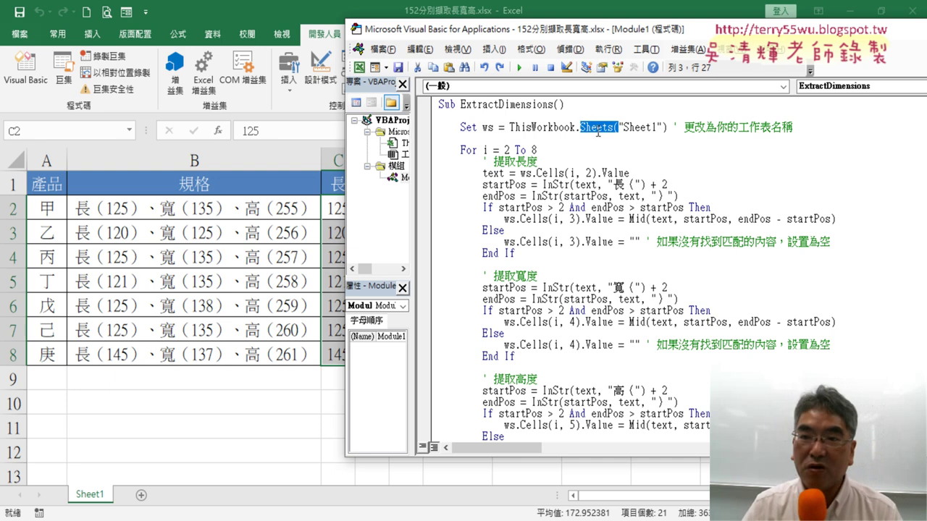
left_click_drag(624, 127, 656, 128)
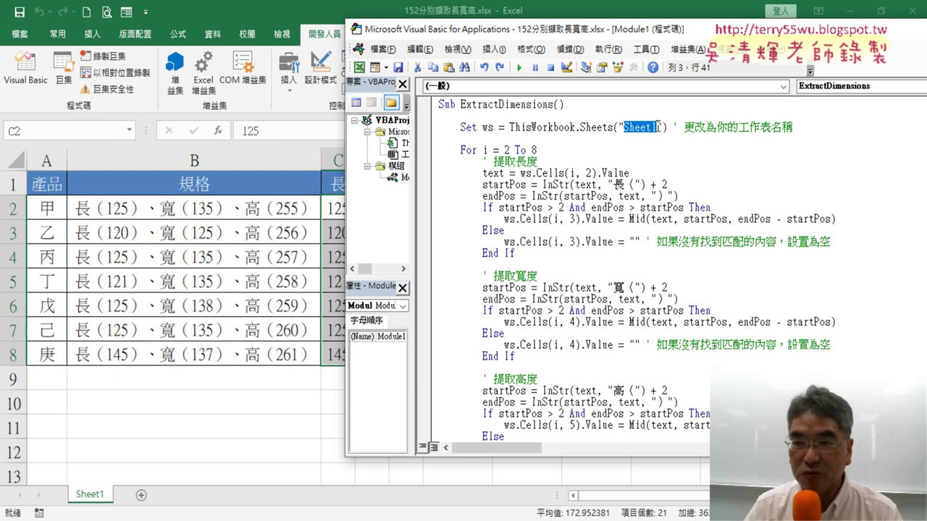
left_click(656, 127)
left_click_drag(657, 127, 652, 126)
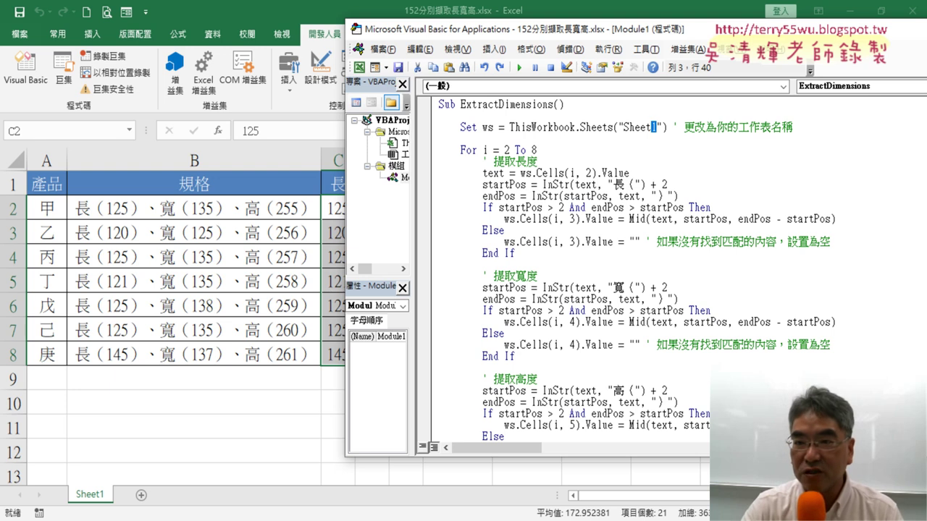
type("2")
left_click(598, 173)
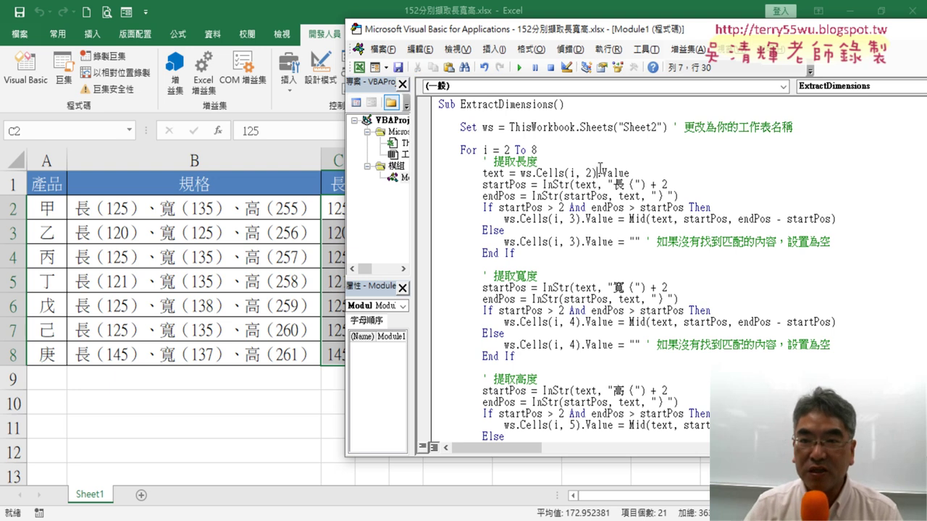
left_click(519, 67)
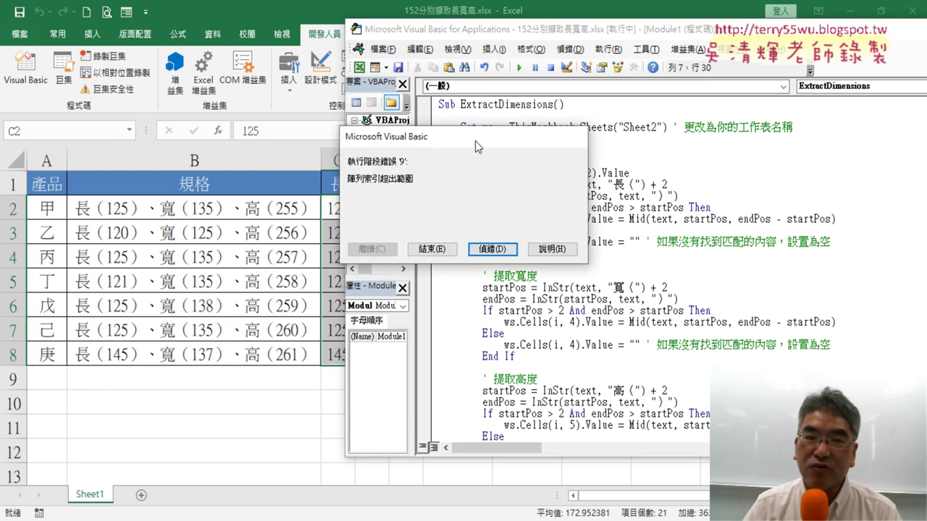
Debug the error 9 dialog, rerun the macro, and debug again to the Sheet2 line.
left_click_drag(475, 140, 656, 157)
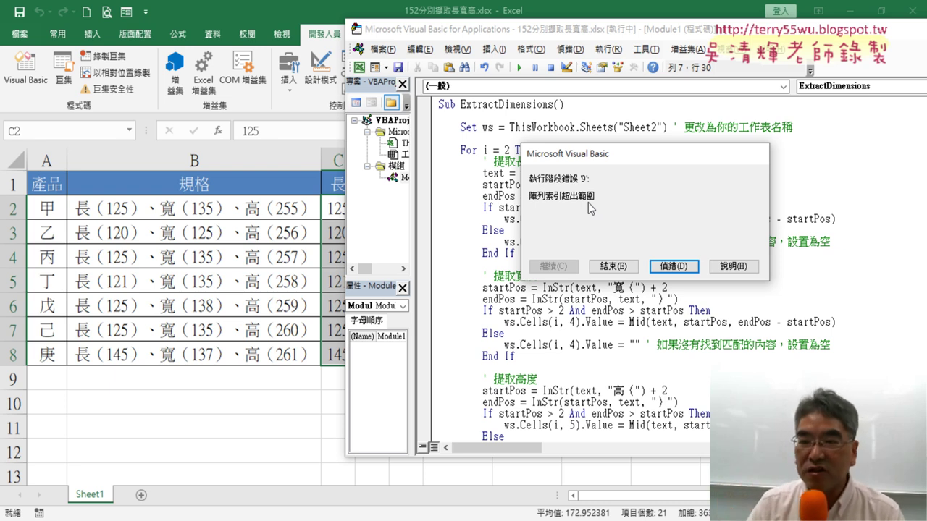
left_click(673, 267)
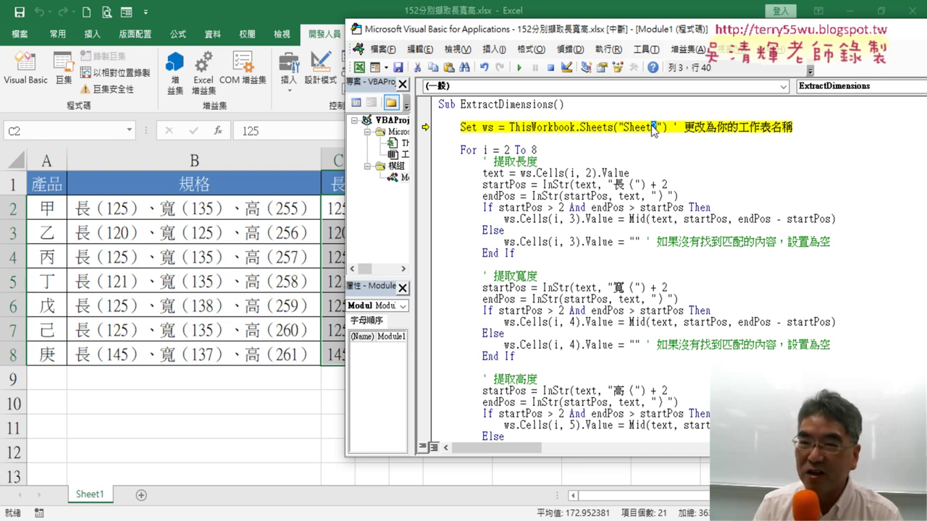
left_click(518, 67)
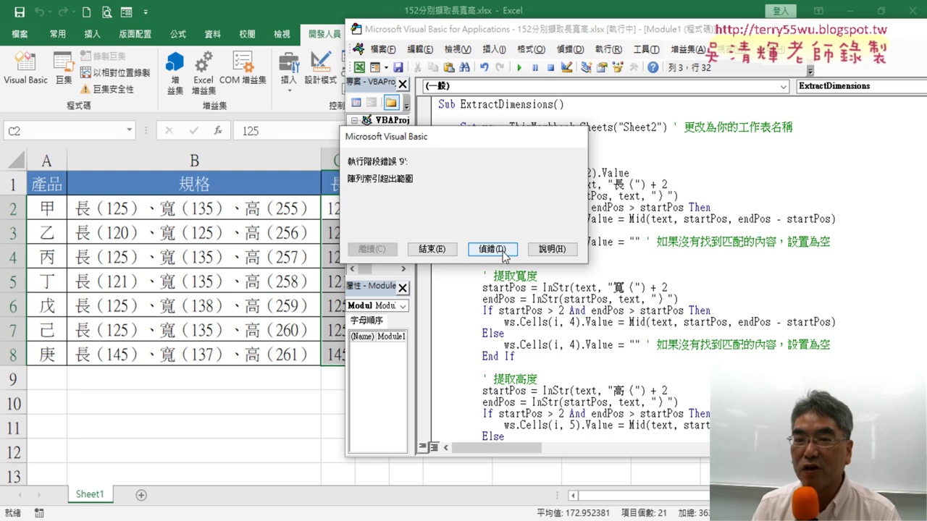
left_click(492, 250)
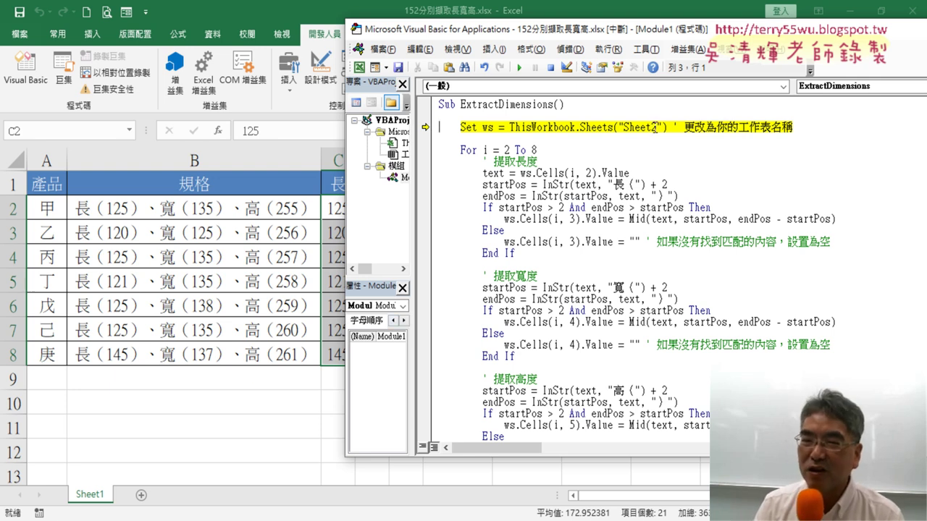
Change the sheet name back to "Sheet1" and highlight the For i = 2 To 8 loop.
left_click_drag(657, 127, 650, 127)
type("1")
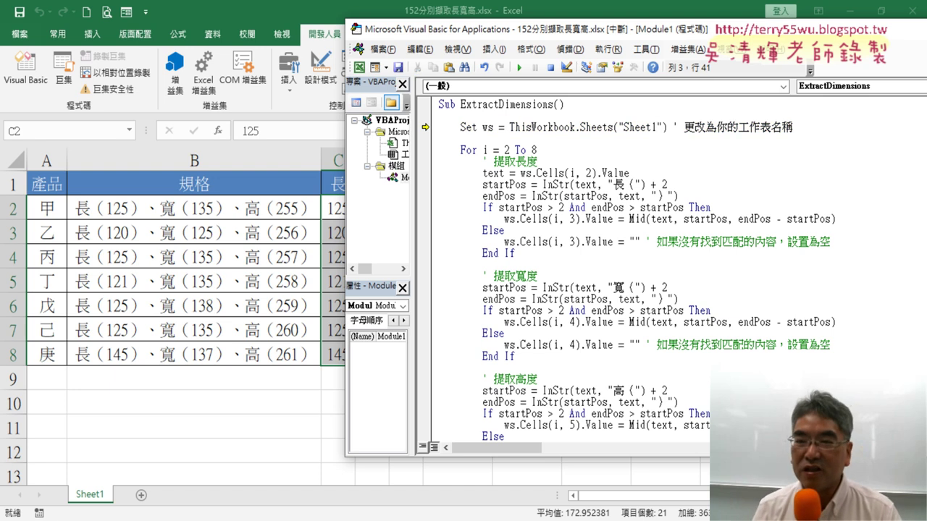
left_click_drag(539, 150, 464, 149)
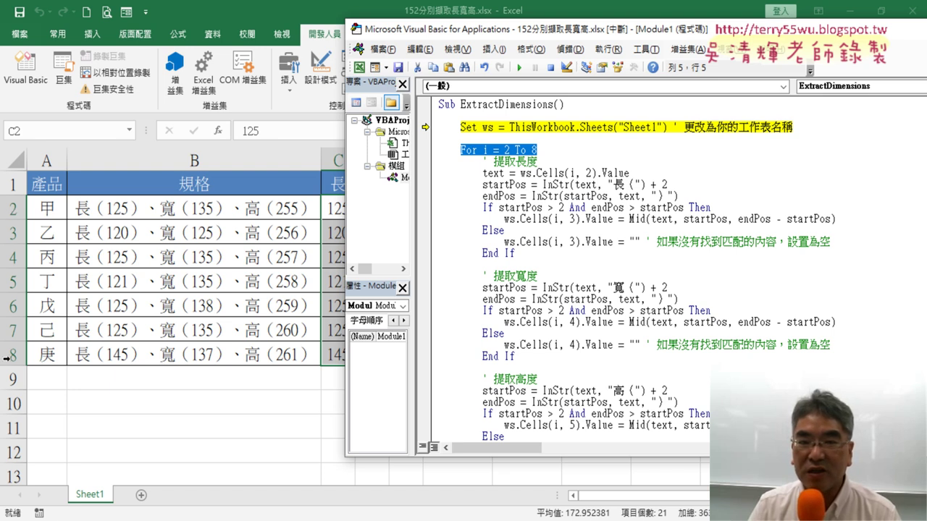
left_click_drag(654, 32, 724, 34)
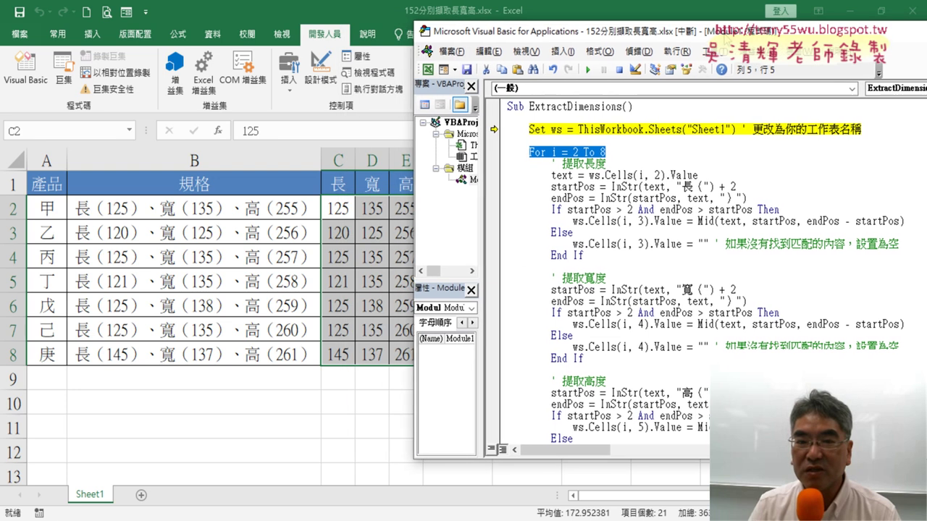
left_click_drag(611, 186, 633, 187)
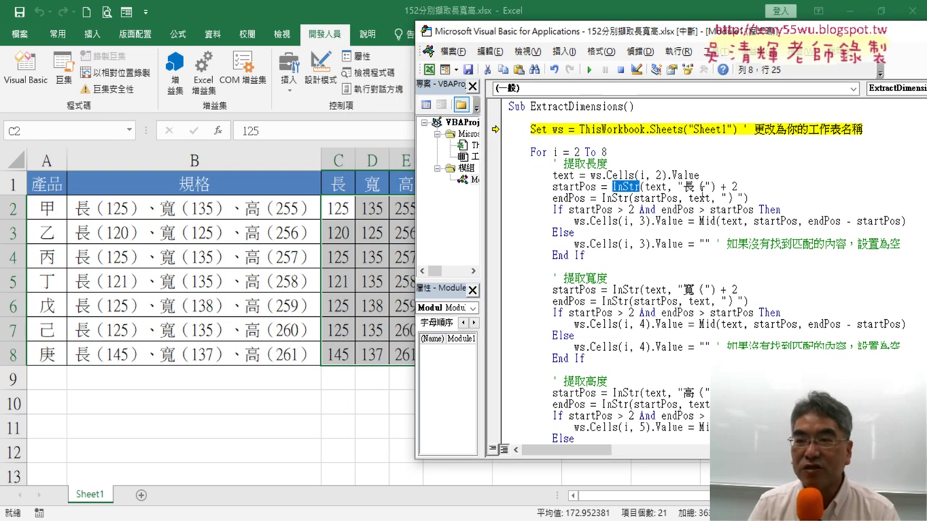
left_click_drag(706, 186, 684, 187)
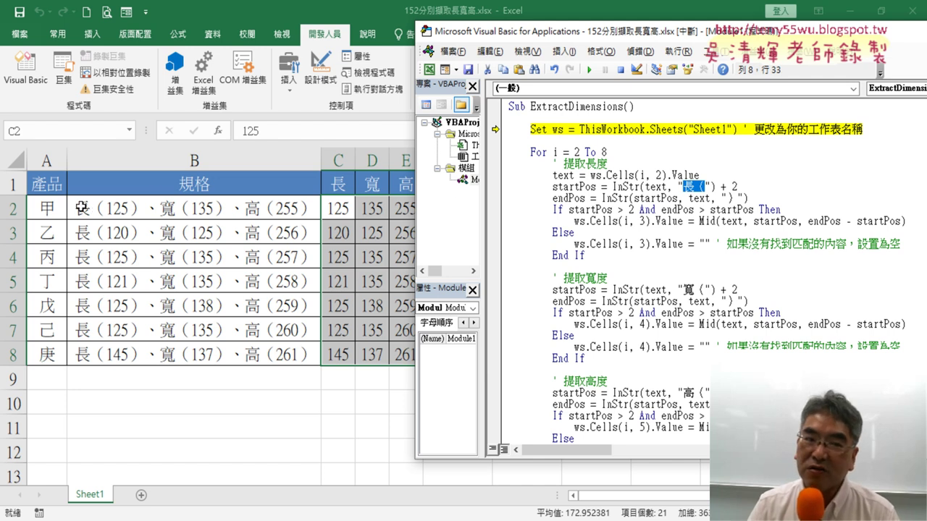
left_click_drag(738, 187, 721, 187)
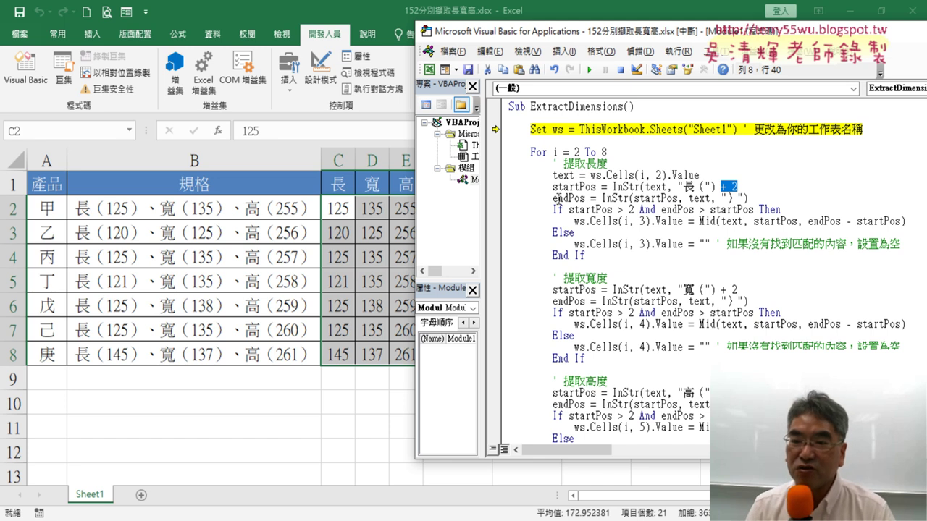
scroll(702, 335, "down", 1)
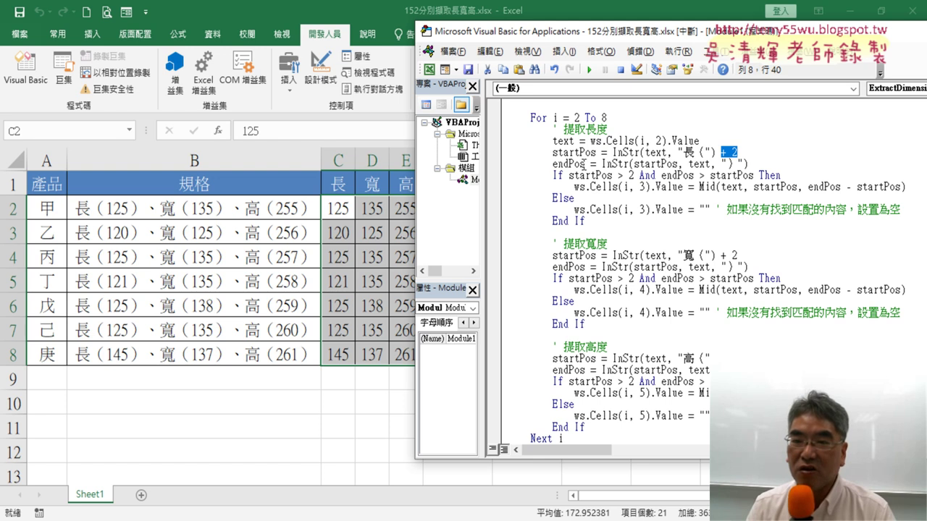
left_click_drag(609, 118, 553, 117)
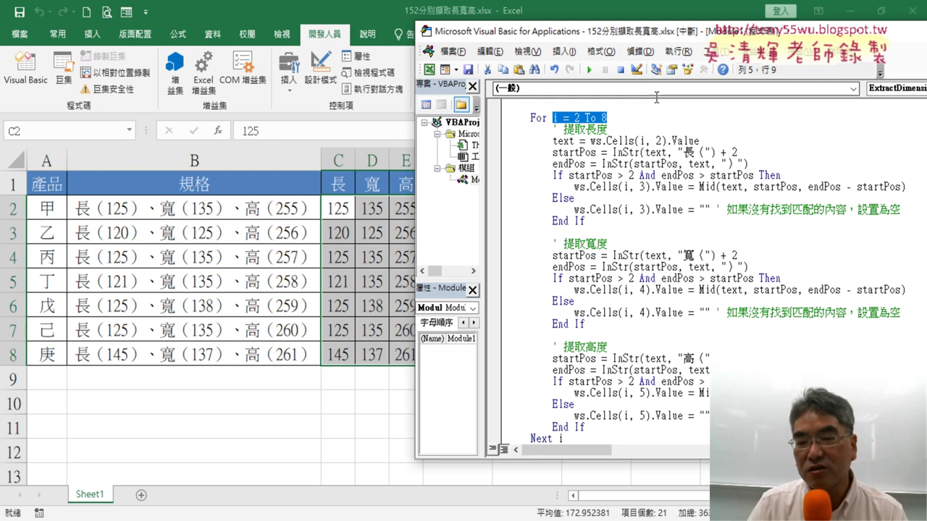
Highlight Sheet1 in the Set ws line, then reset the paused ExtractDimensions macro.
scroll(691, 232, "down", 1)
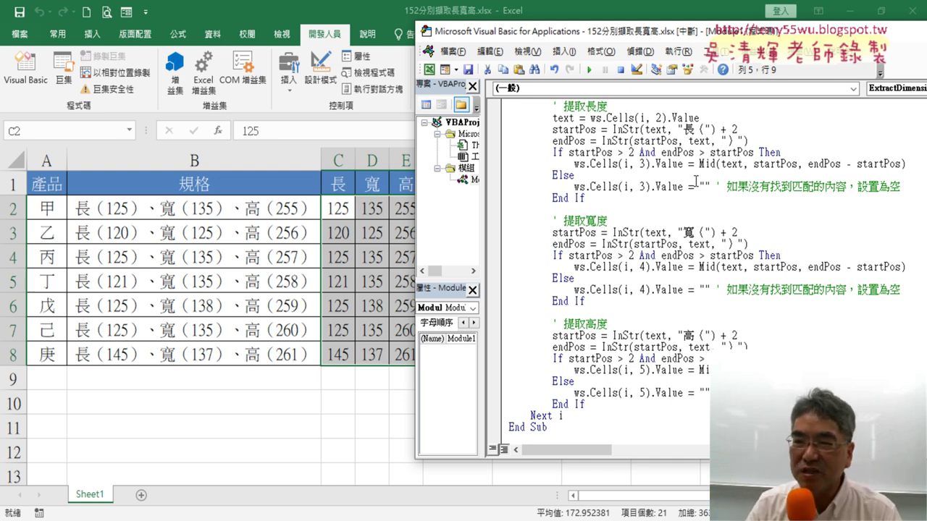
scroll(695, 181, "up", 2)
left_click_drag(725, 130, 694, 129)
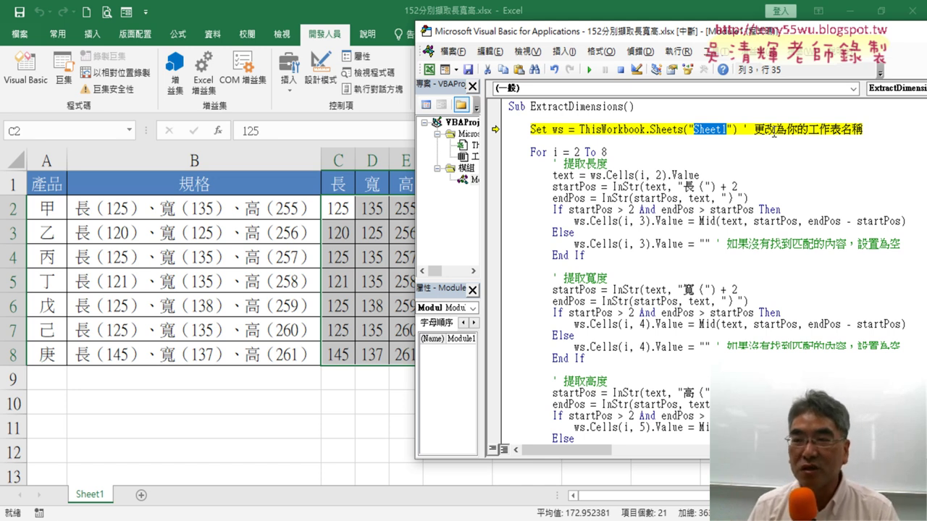
left_click(762, 159)
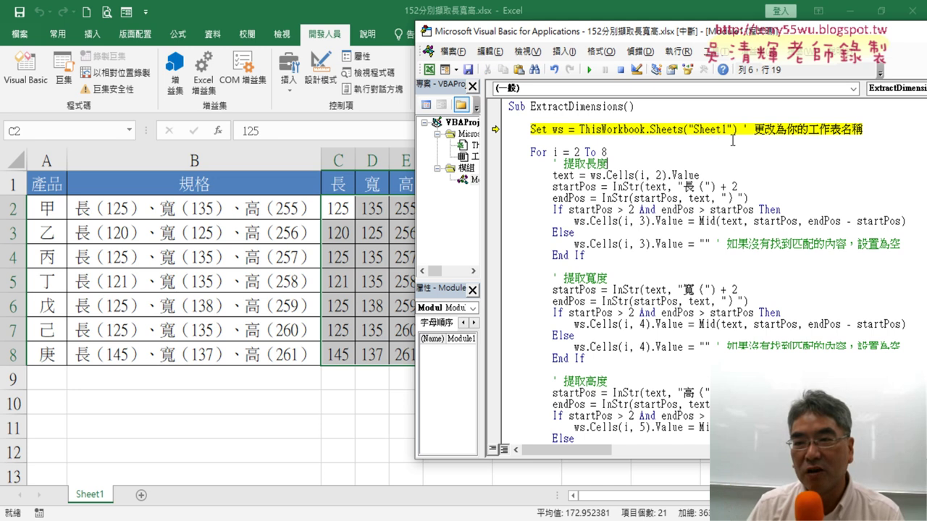
key("shift+Left")
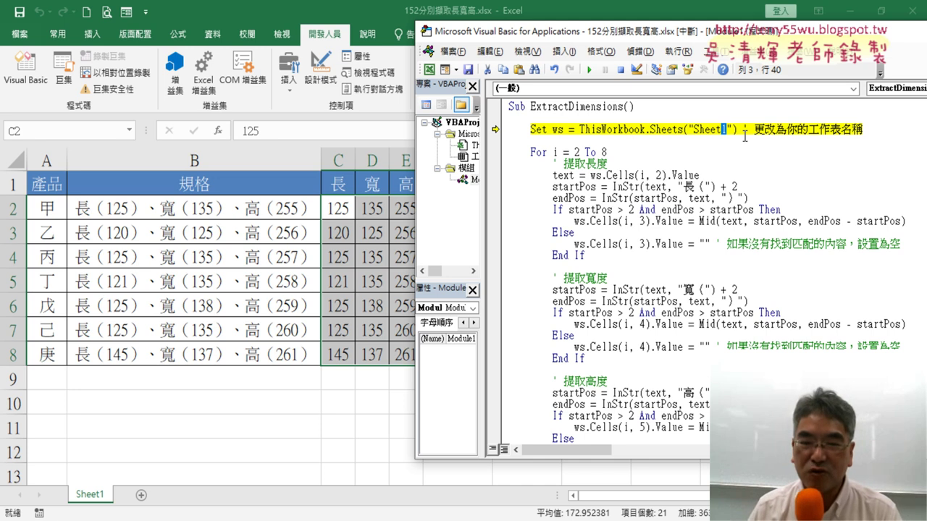
left_click(617, 231)
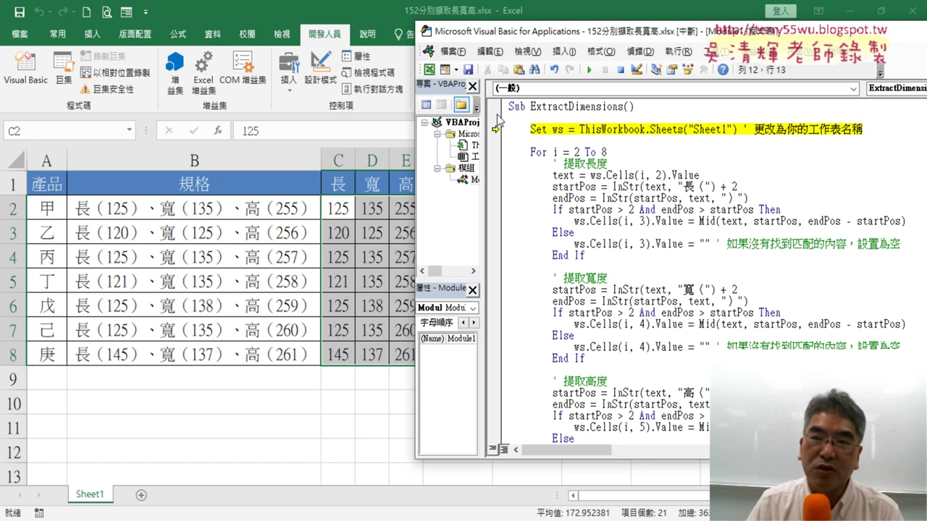
left_click(621, 70)
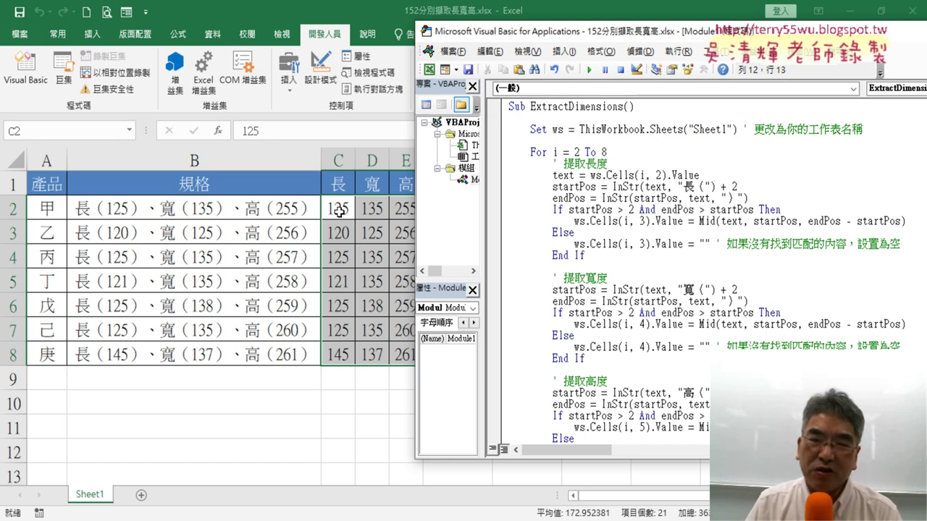
Delete the scratch values in G2:J3 and reopen the ExtractDimensions code in Visual Basic.
mouse_move(337, 208)
left_mouse_down()
mouse_move(375, 261)
mouse_move(413, 355)
left_mouse_up()
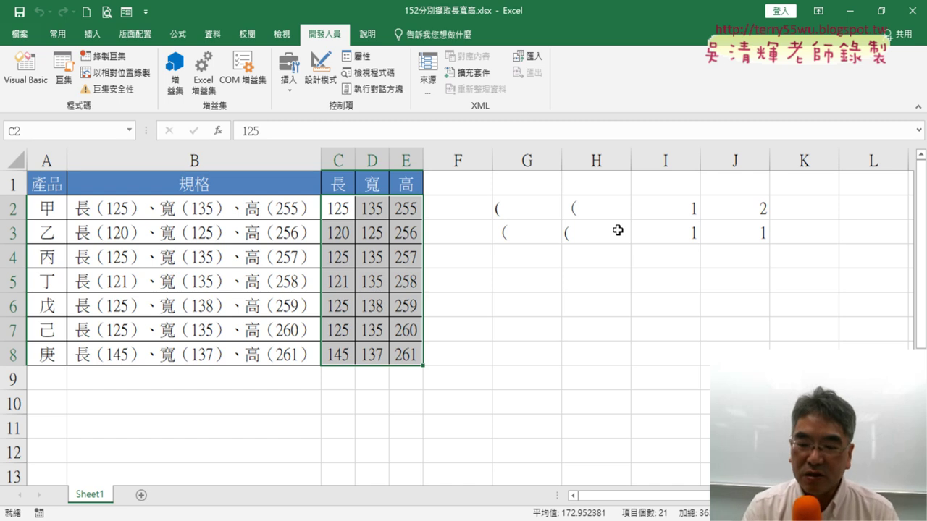
left_click_drag(501, 207, 738, 239)
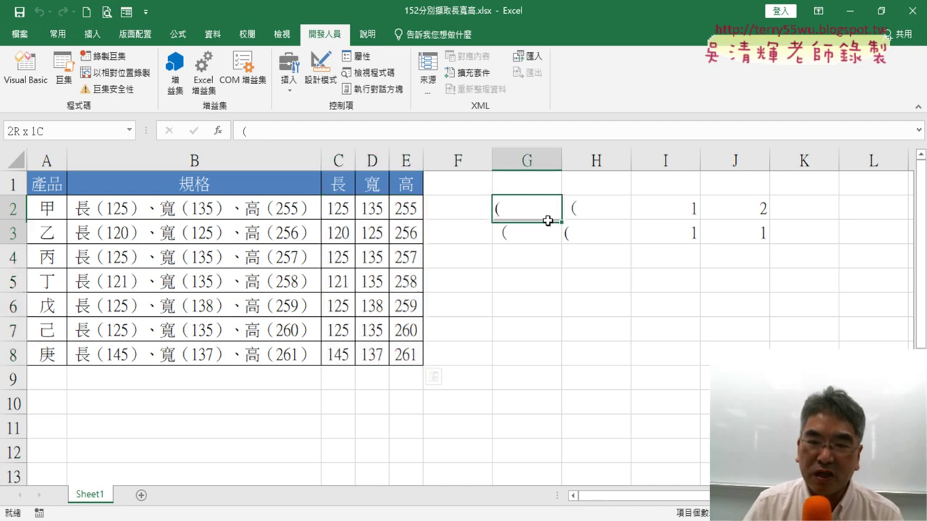
key("Delete")
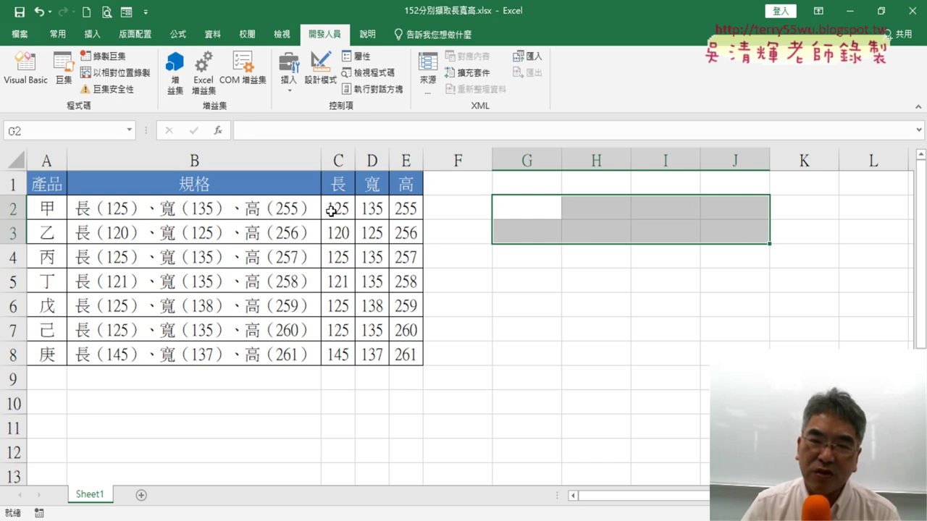
left_click_drag(333, 210, 404, 354)
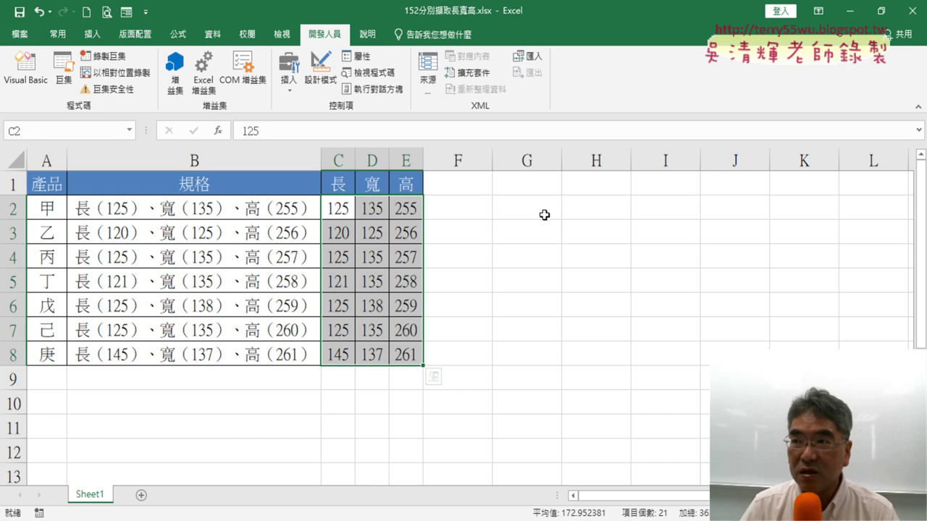
left_click(26, 72)
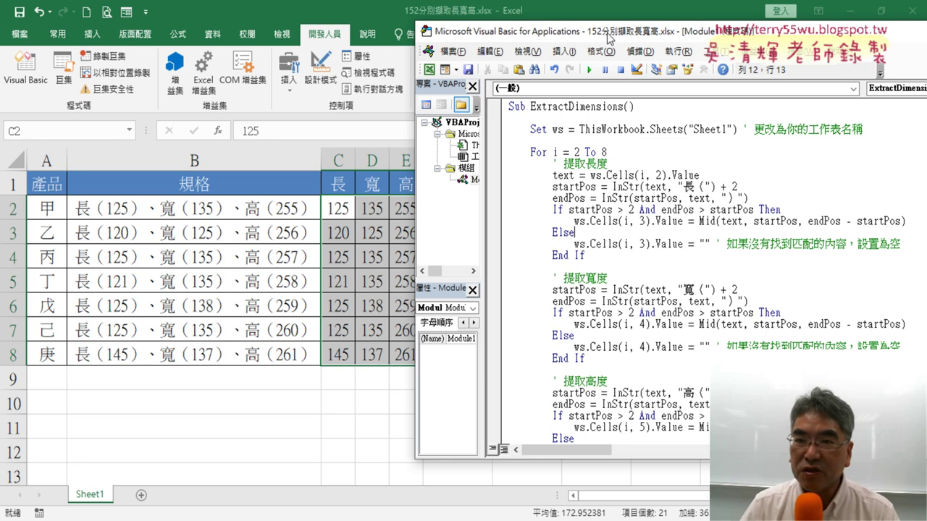
Move the VBA editor aside and bring the worksheet with filled C2:E8 to the front.
left_click_drag(551, 31, 616, 45)
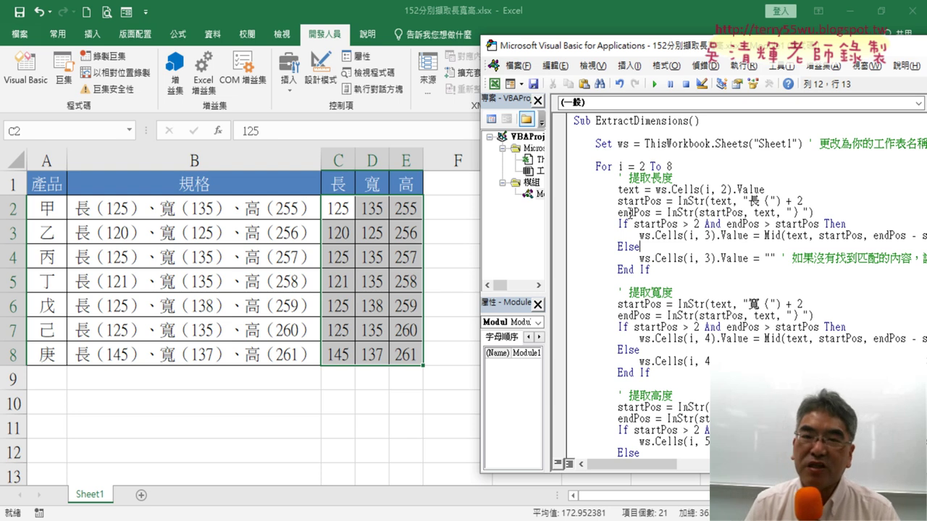
left_click(427, 277)
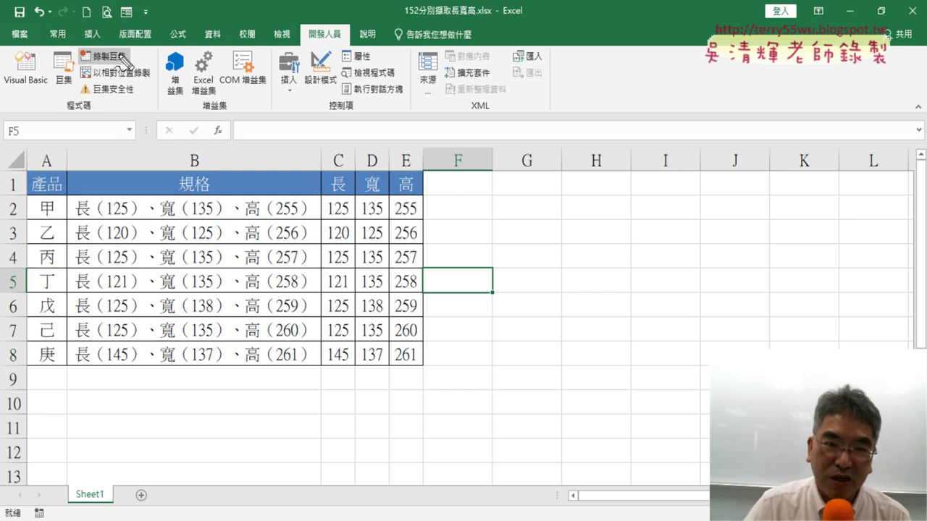
Clear the length, width and height values from C2:E8.
left_click_drag(125, 61, 217, 114)
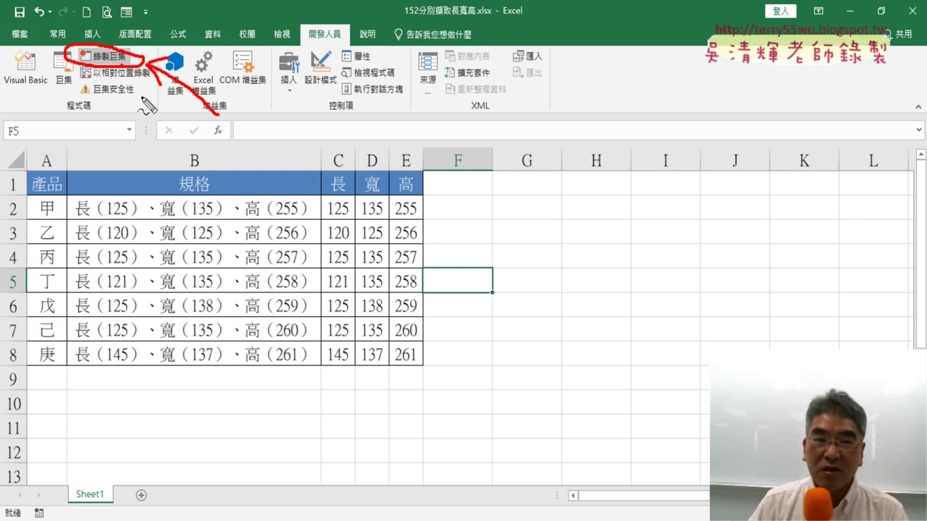
key("Escape")
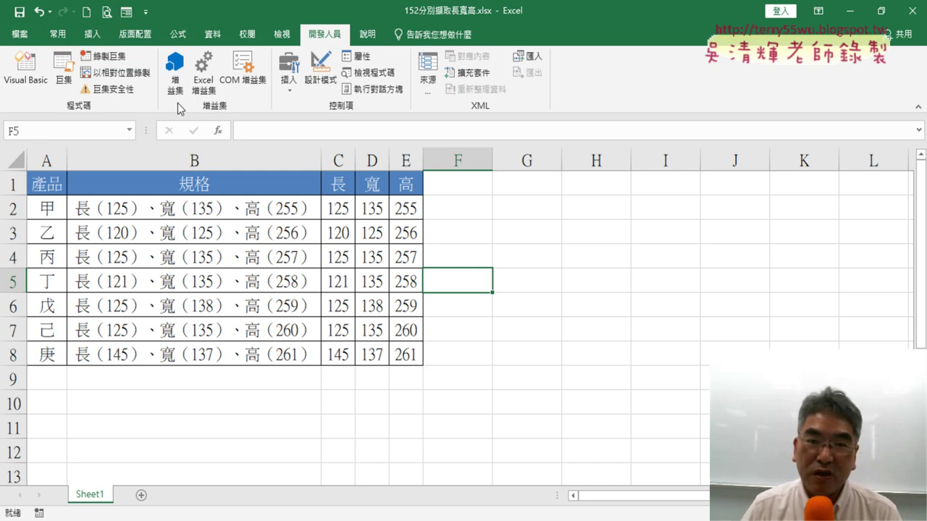
left_click(478, 239)
left_click_drag(338, 209, 407, 358)
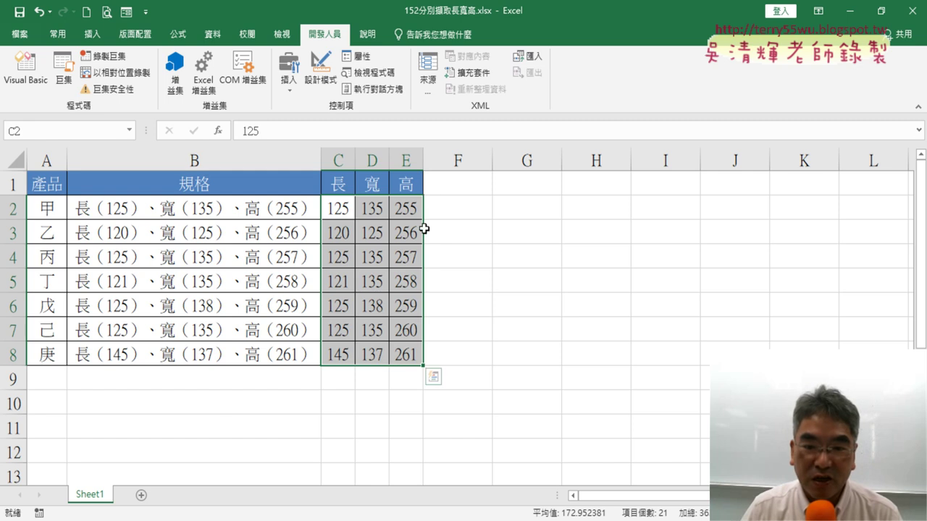
key("Delete")
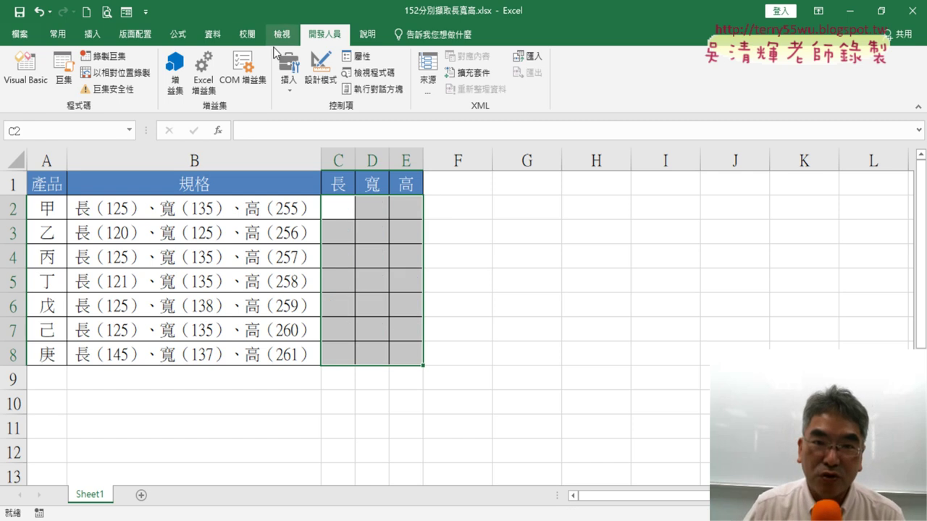
Show the Data tab and select the specification entries B2:B8.
left_click(213, 35)
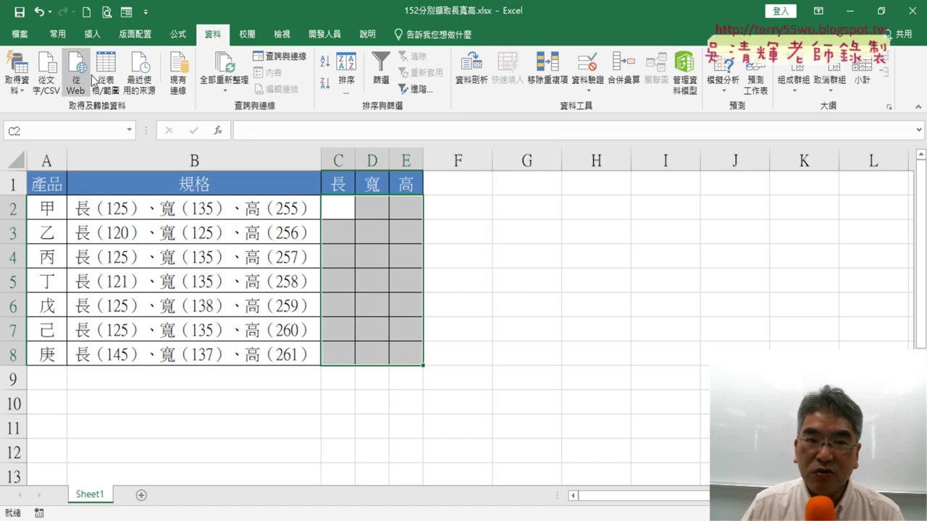
left_click(320, 36)
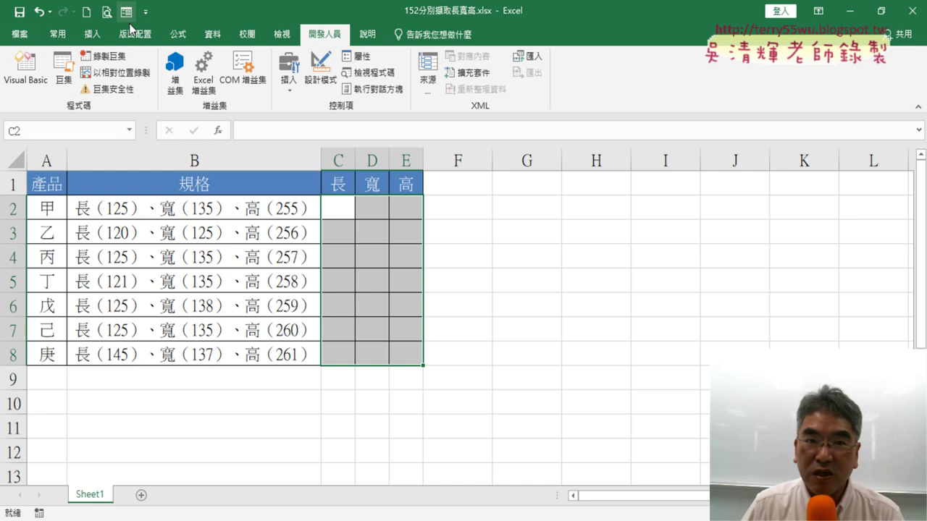
left_click(214, 37)
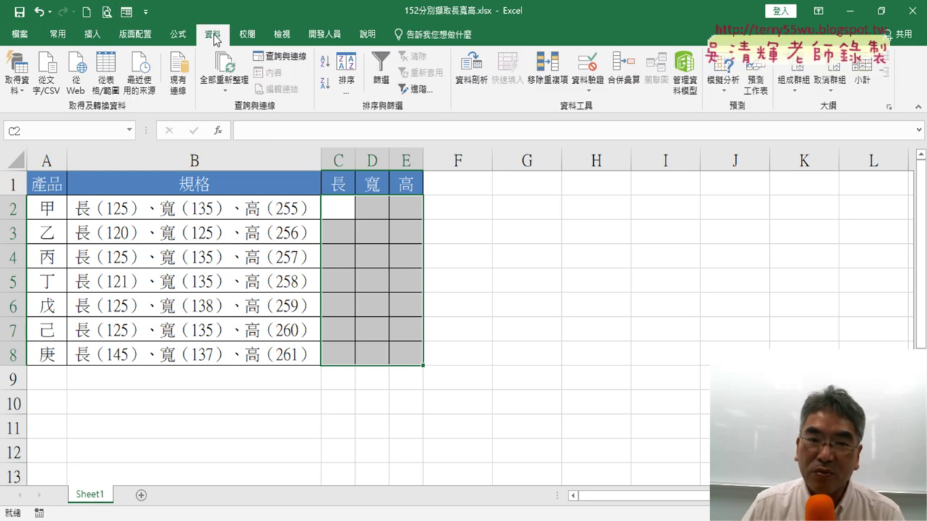
left_click(210, 209)
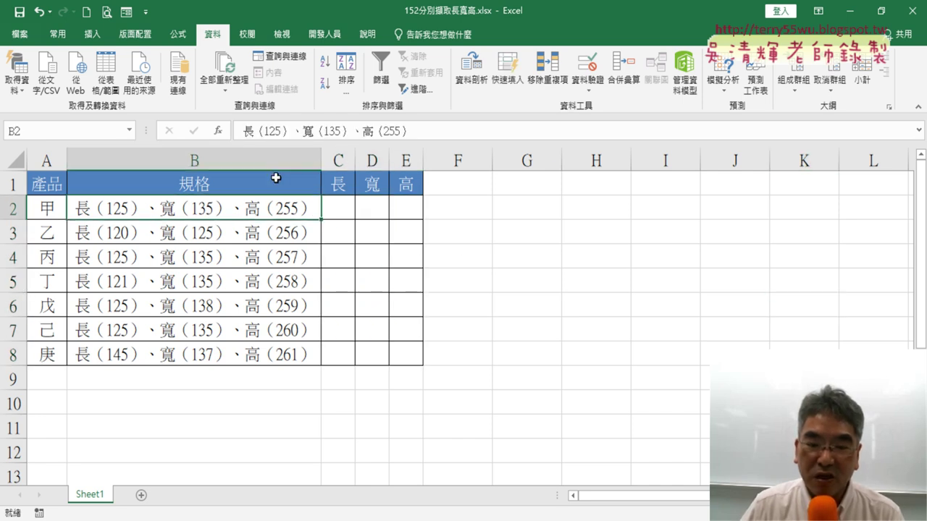
key("ctrl+shift+Down")
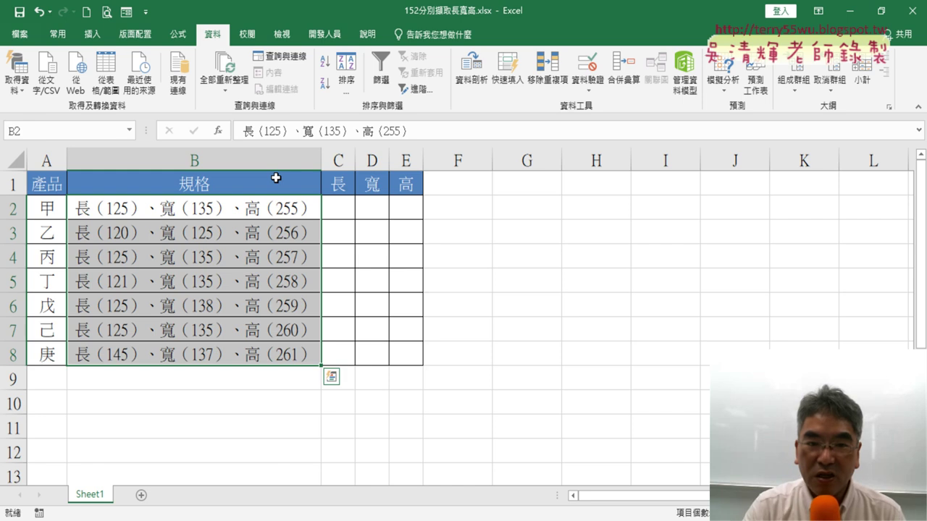
Open Text to Columns for column B and cancel it without changes.
left_click(465, 83)
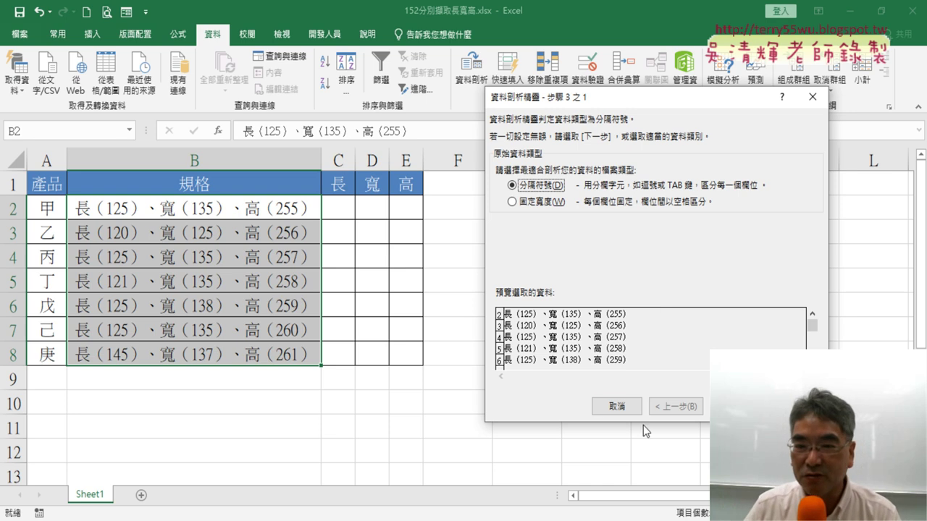
left_click(619, 407)
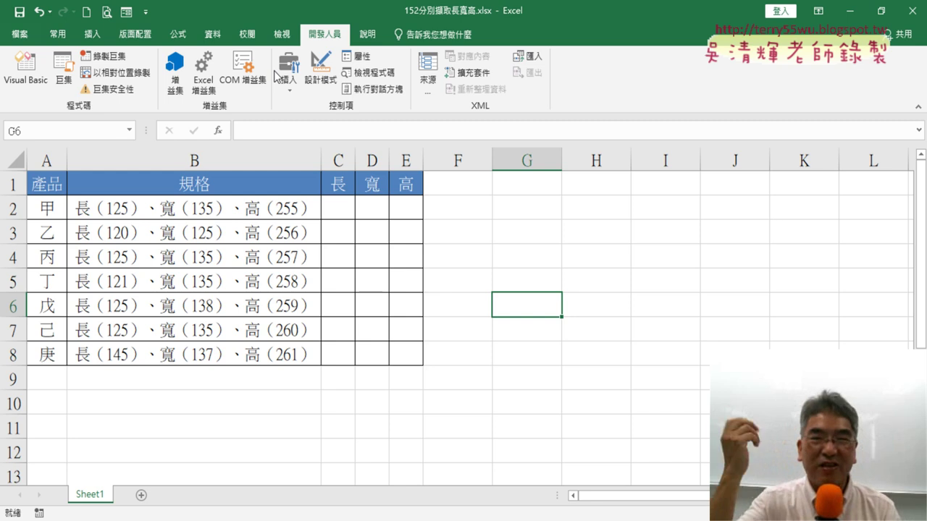
Start a new macro recording named 資料剖析.
left_click(105, 56)
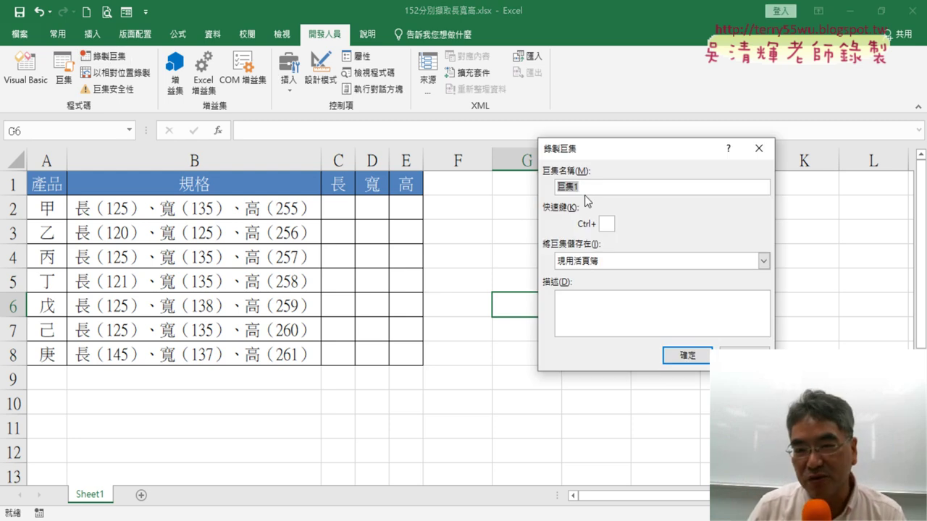
key("BackSpace")
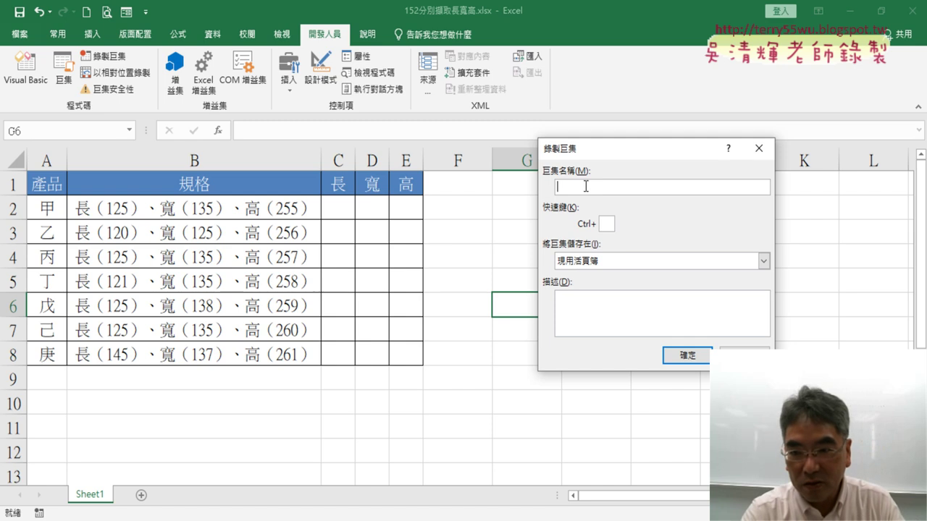
type("ㄗ")
type("料剖析")
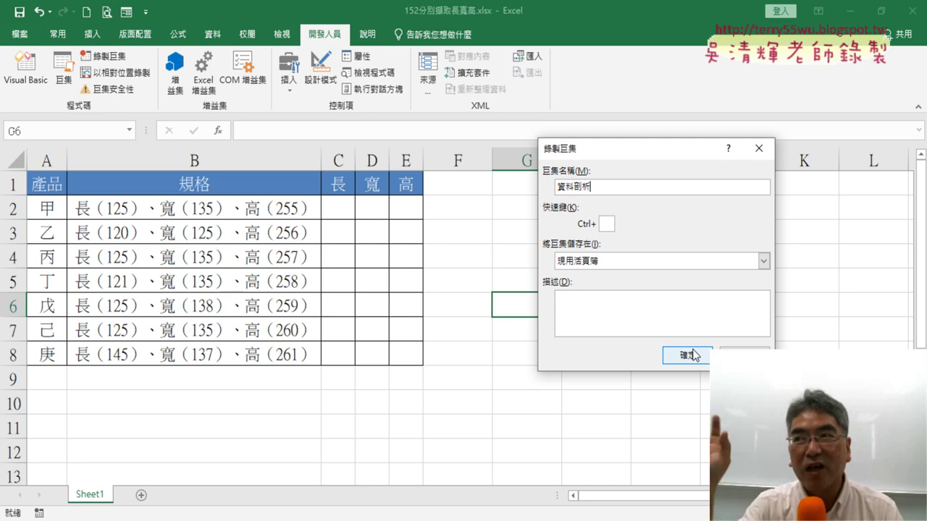
left_click(695, 354)
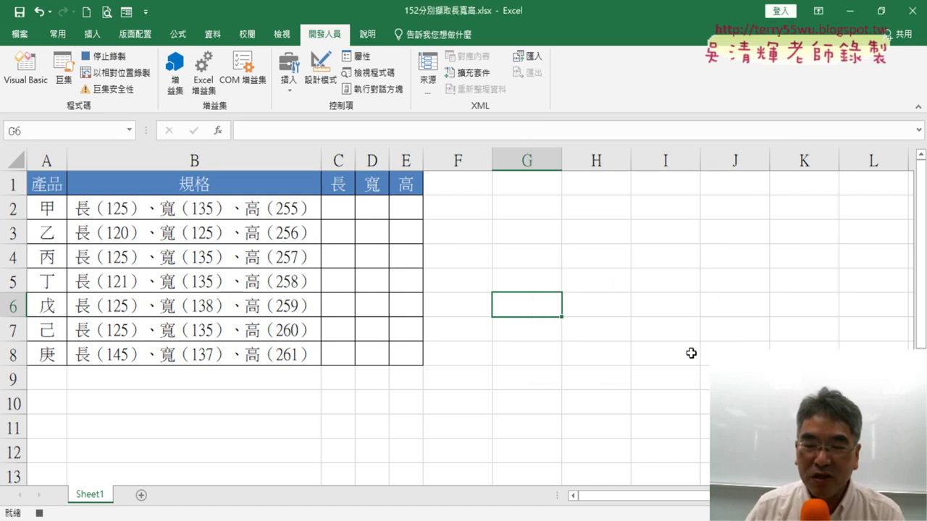
Stop the false-start recording and re-record 資料剖析, replacing the existing macro.
left_click(342, 211)
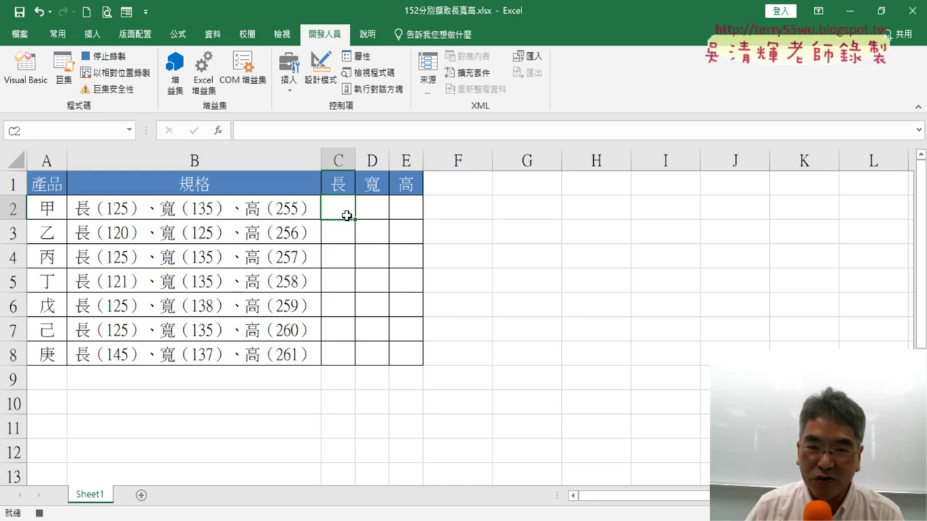
left_click(110, 58)
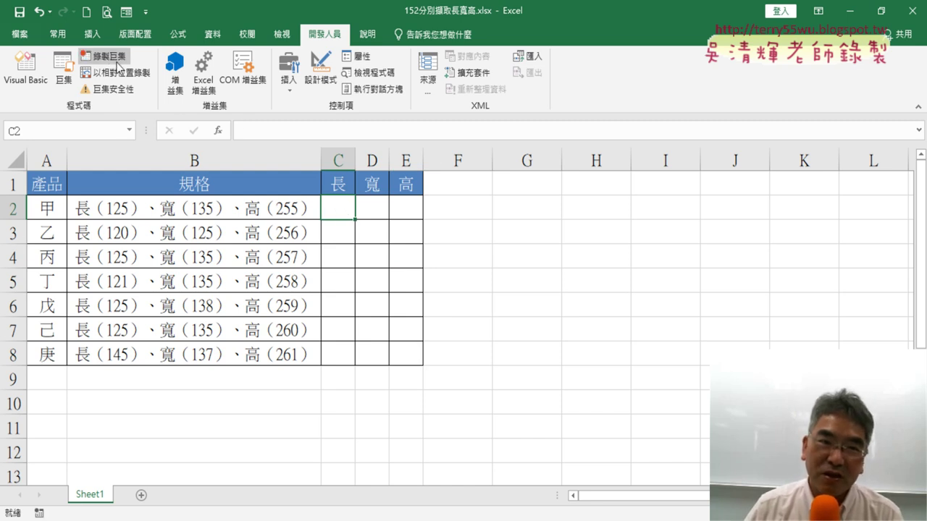
left_click(601, 279)
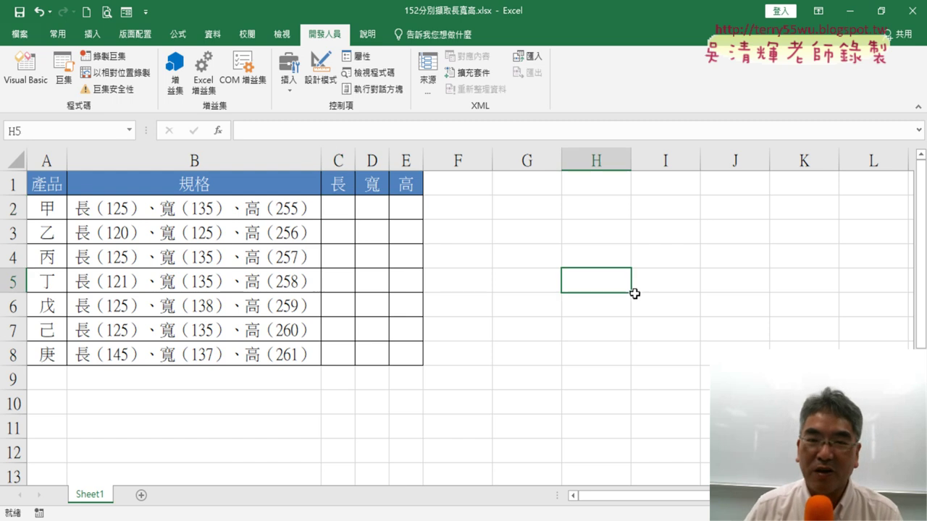
left_click(118, 64)
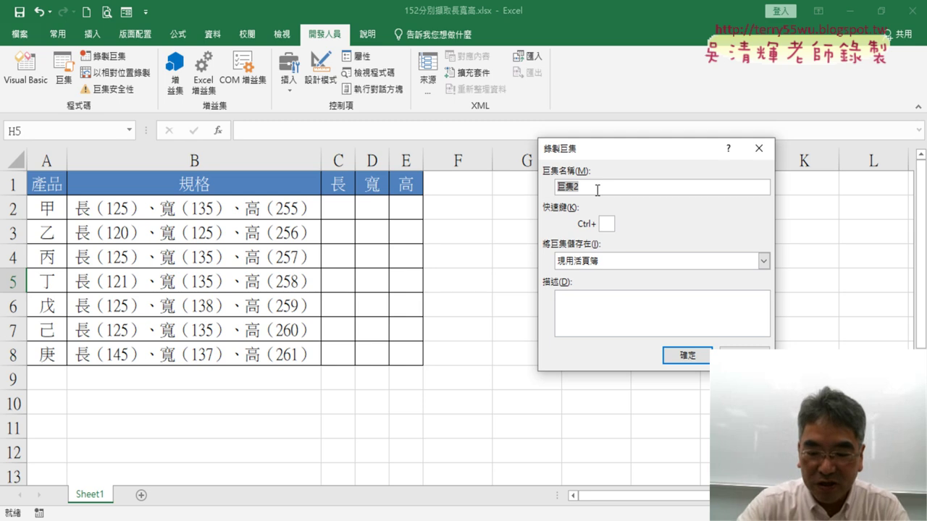
type("資料剖析")
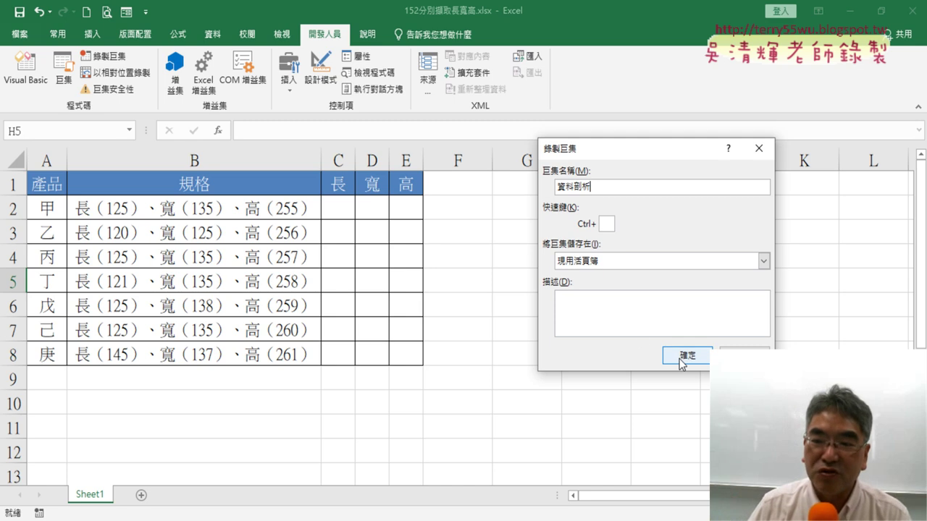
left_click(680, 360)
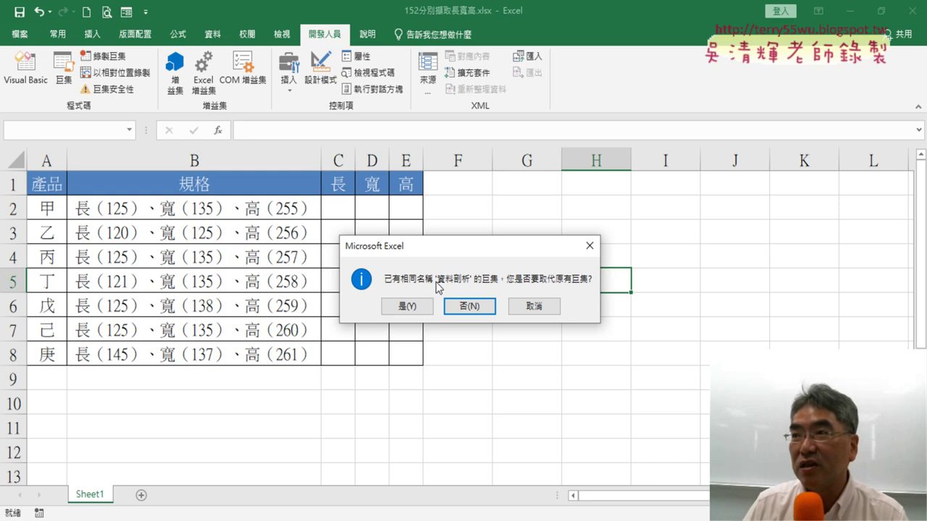
left_click(407, 307)
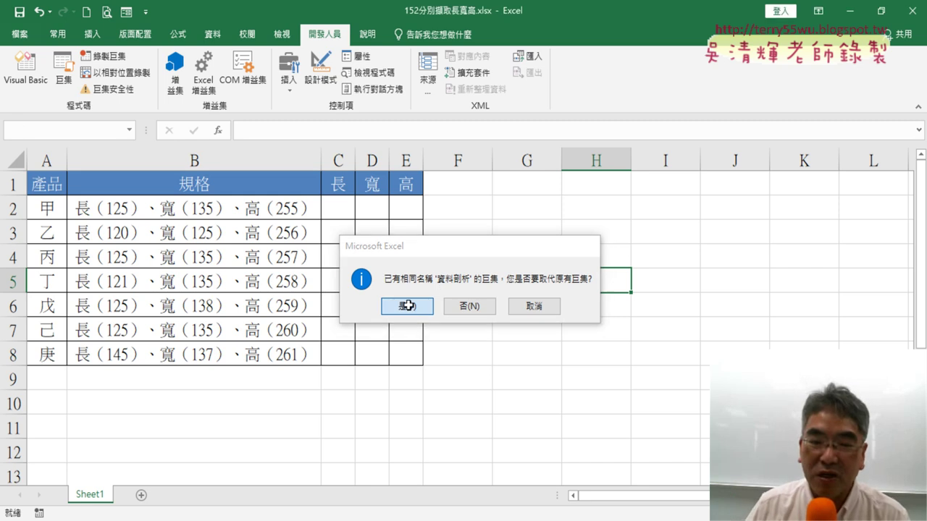
Select B2:B8 and start Text to Columns with the Fixed width option.
left_click(263, 213)
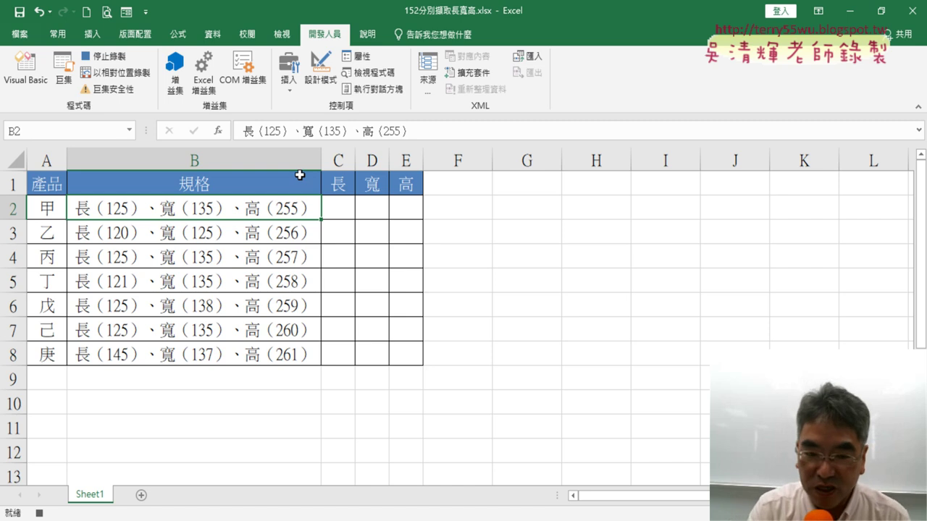
key("ctrl+shift+Down")
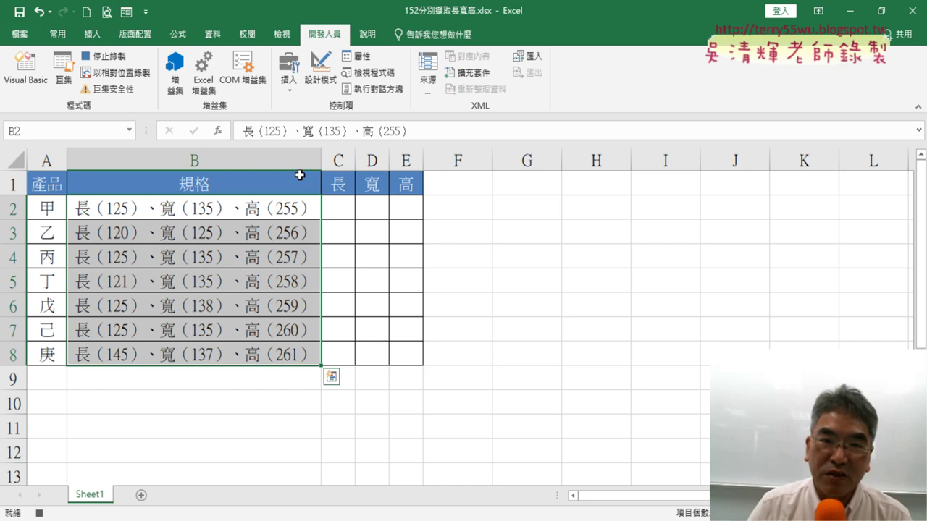
left_click(212, 34)
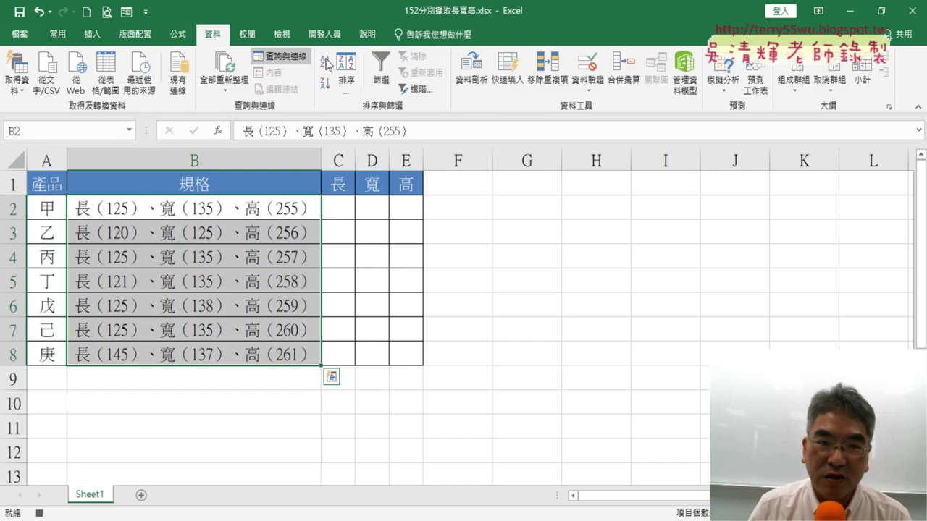
left_click(482, 85)
left_click(539, 202)
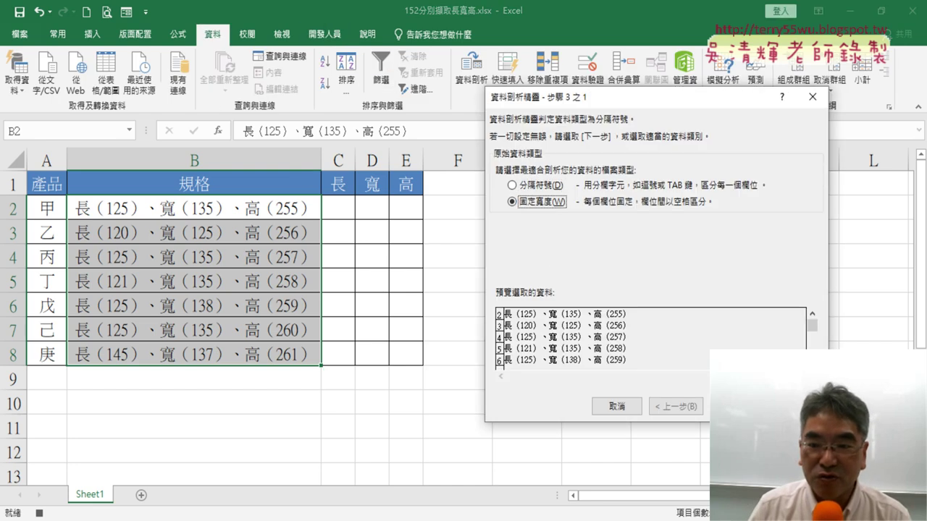
left_click(733, 406)
Place break lines around the length, width and height numbers.
left_click(511, 304)
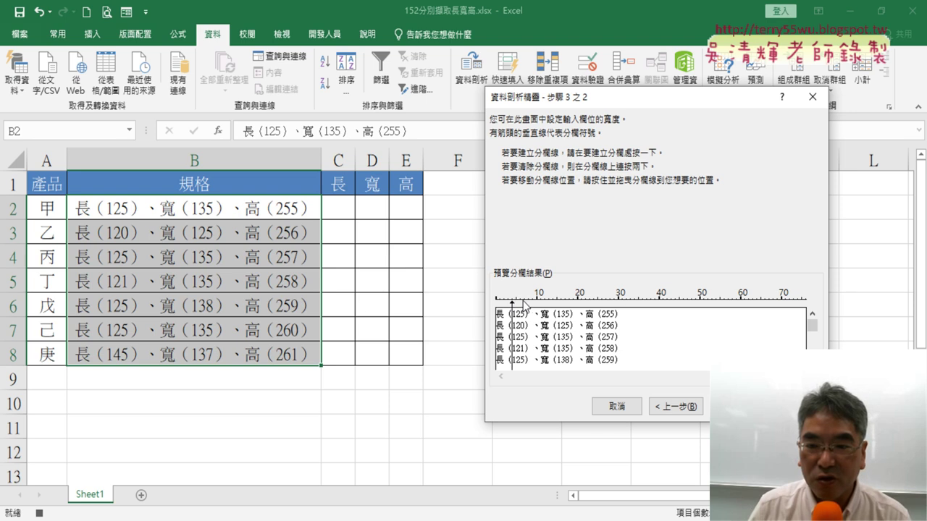
left_click(525, 304)
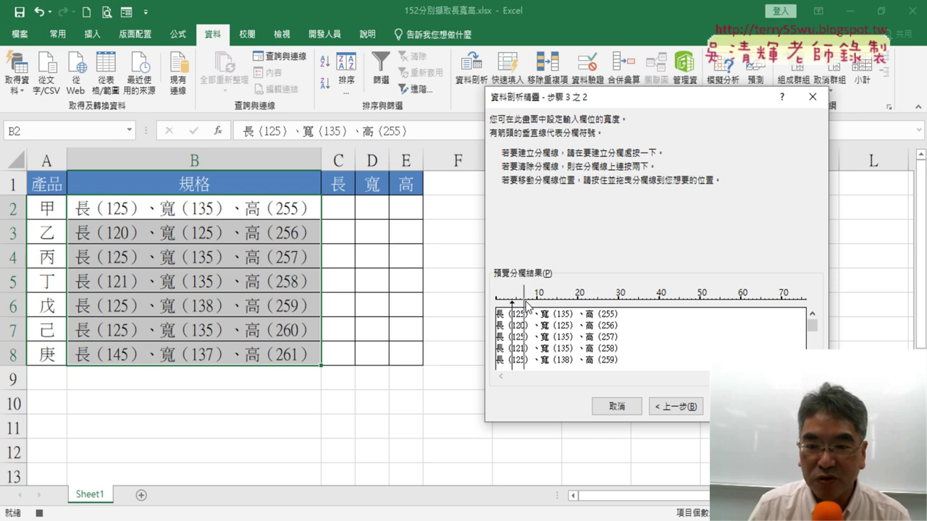
left_click(569, 302)
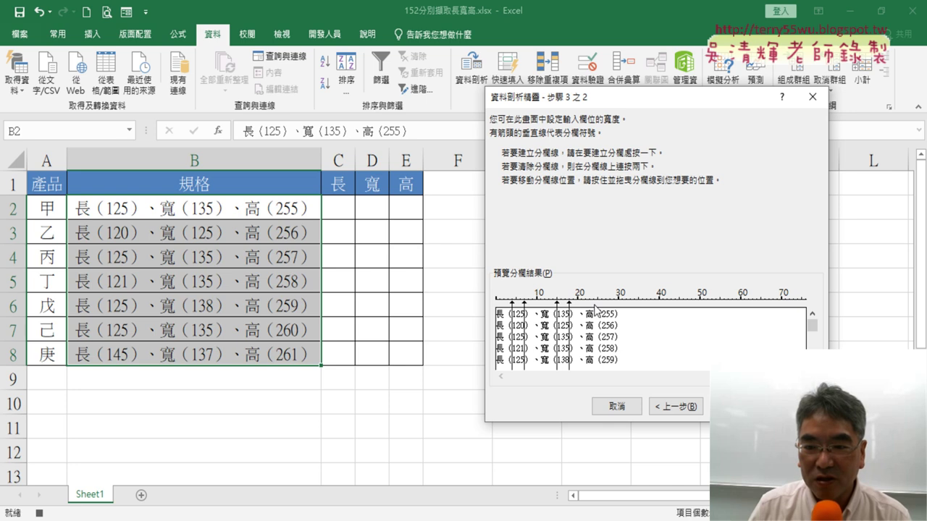
left_click(601, 303)
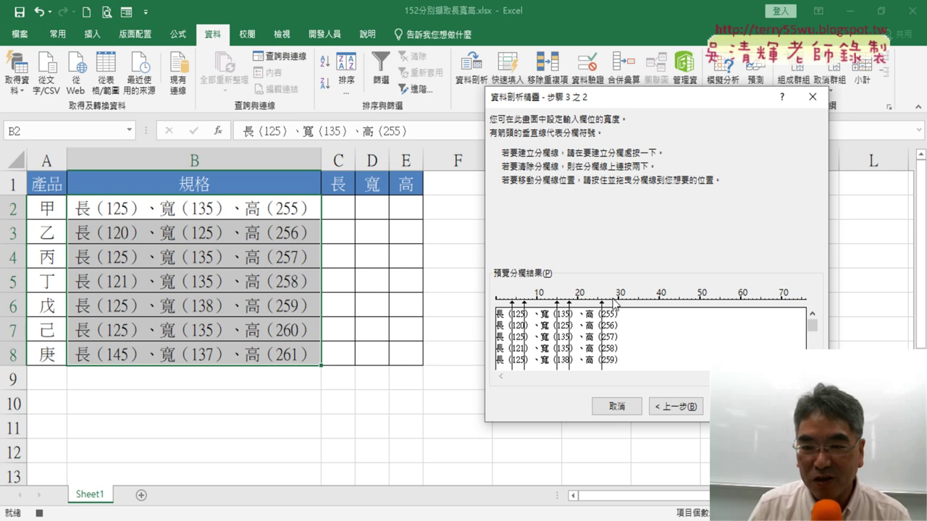
left_click(614, 301)
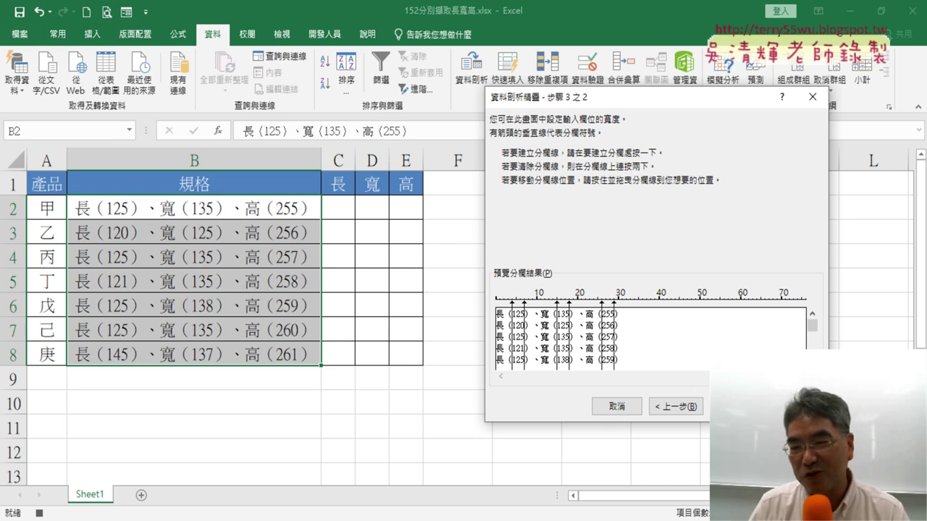
left_click(735, 406)
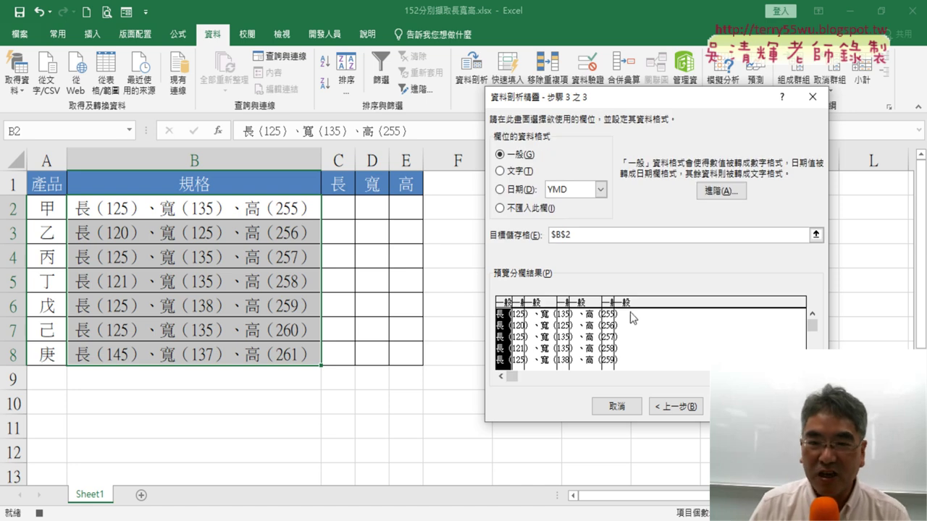
Skip the text columns, set destination $C$2, and finish, confirming the overwrite.
left_click(527, 208)
left_click(538, 347)
left_click(541, 209)
left_click(590, 335)
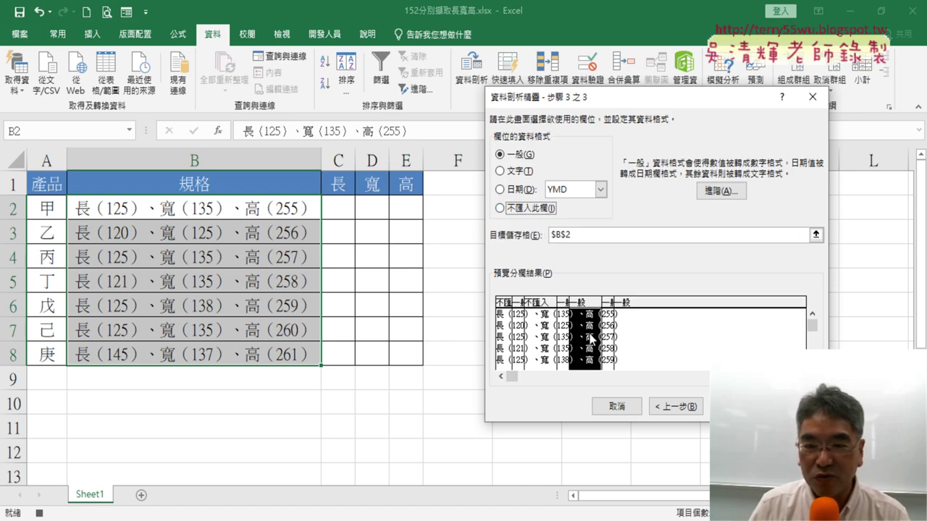
left_click(549, 210)
left_click(649, 339)
left_click(541, 205)
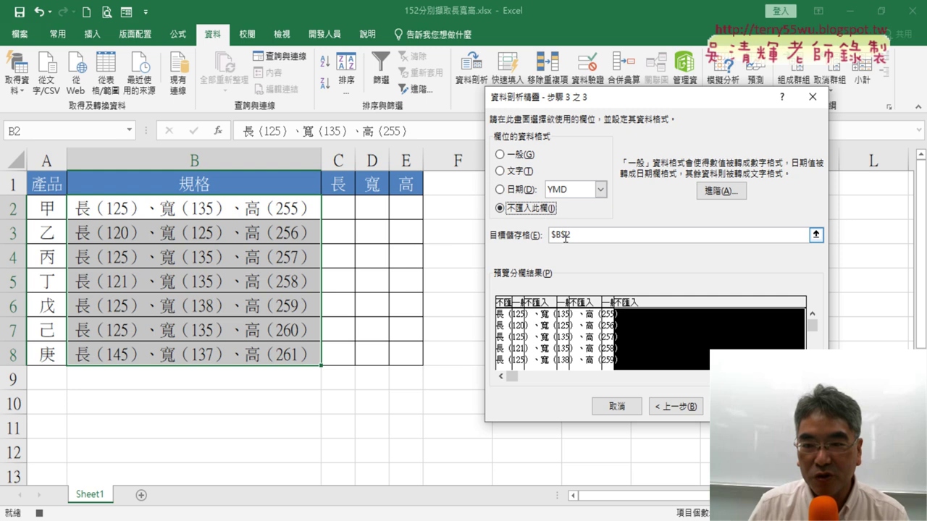
left_click(341, 209)
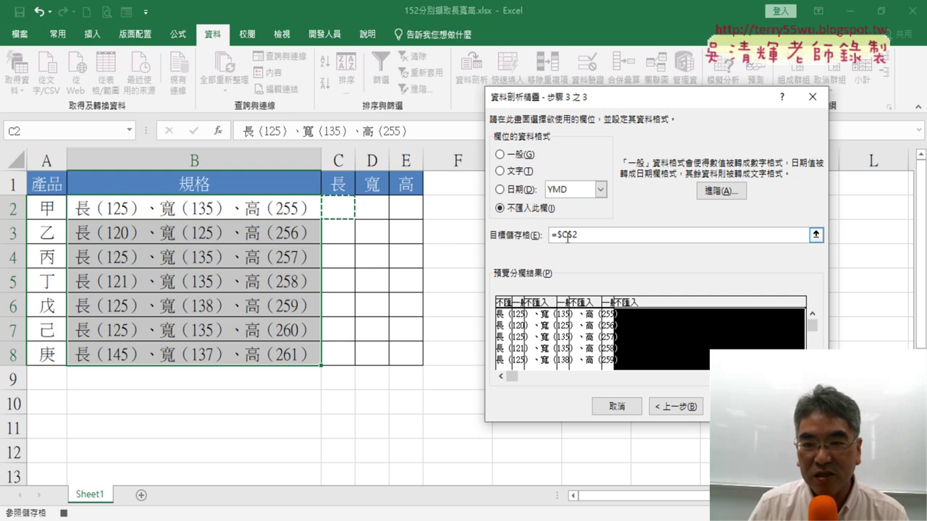
left_click(797, 406)
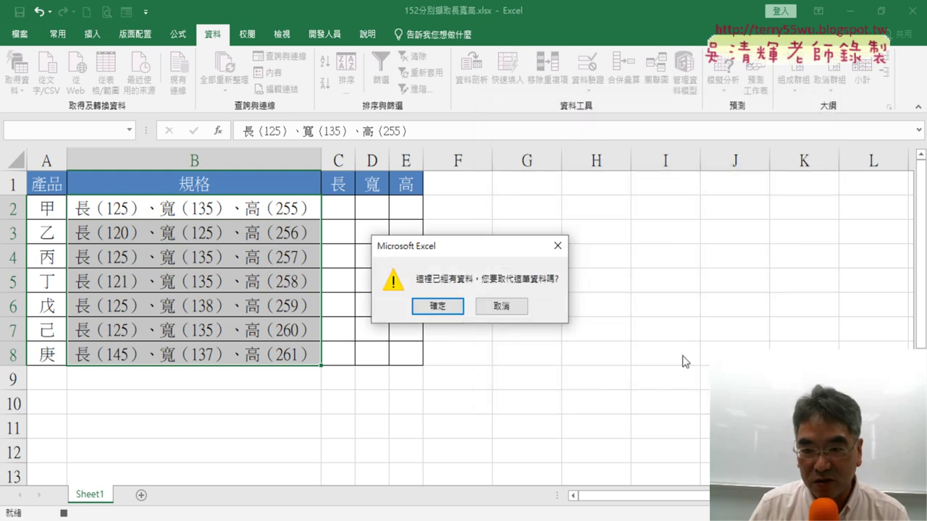
left_click(437, 306)
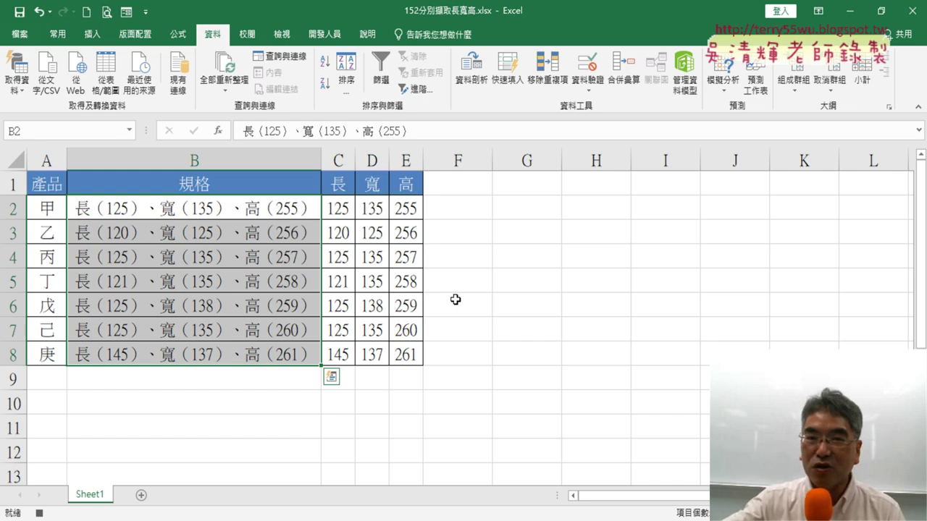
Stop recording the 資料剖析 macro from the Developer tab.
left_click(325, 34)
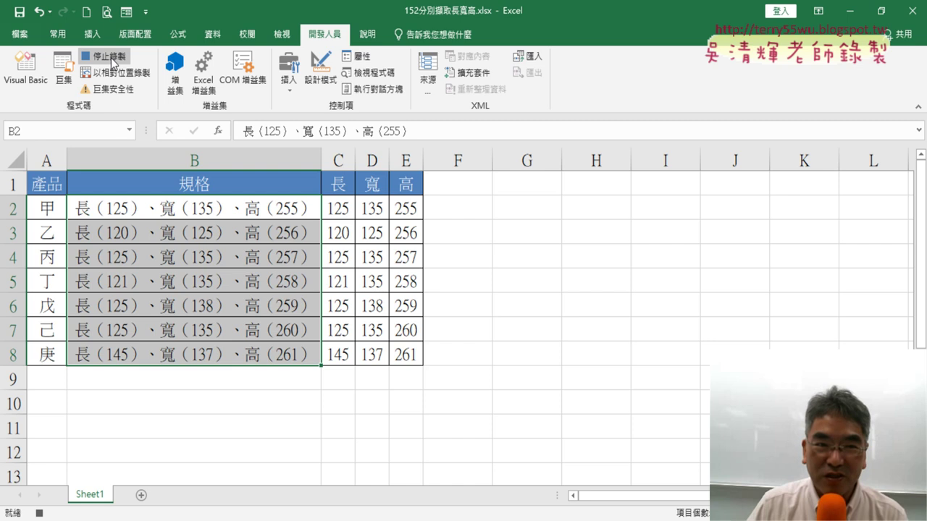
left_click(112, 58)
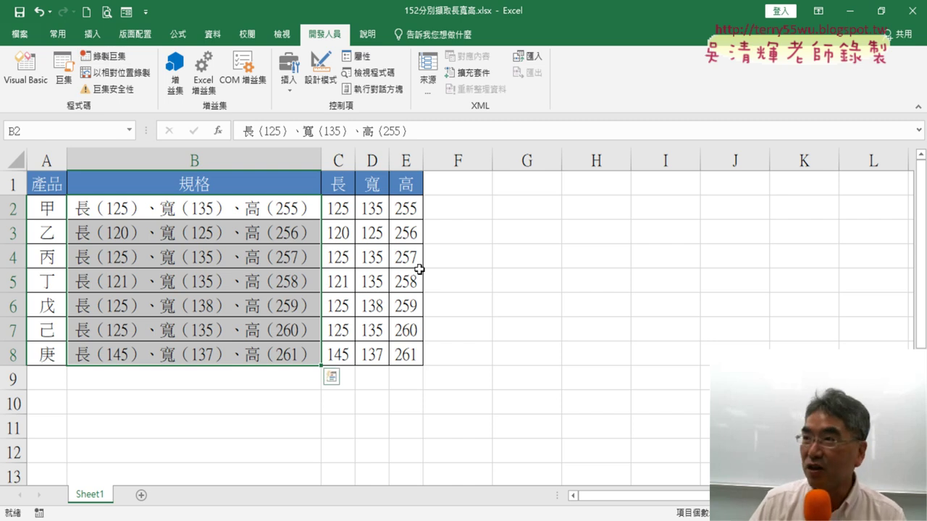
left_click_drag(338, 210, 400, 349)
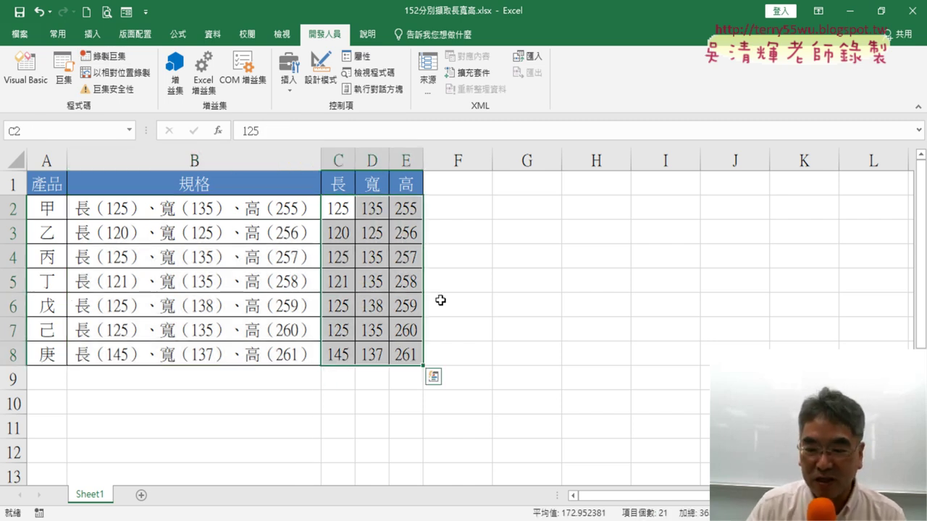
key("Delete")
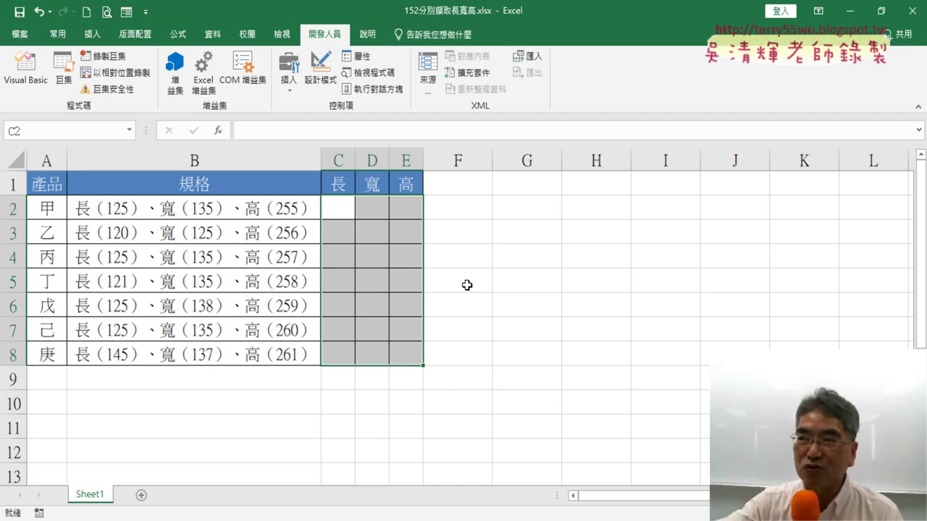
left_click(530, 281)
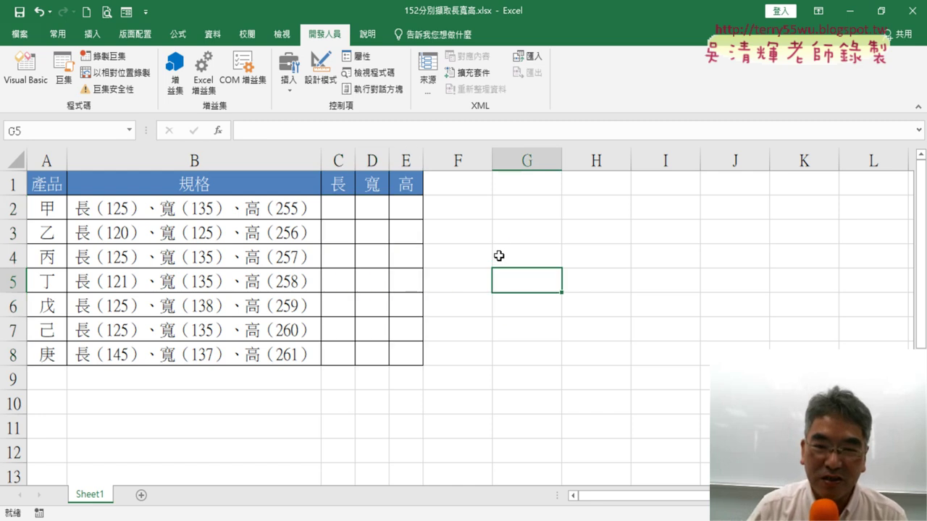
key("ctrl+z")
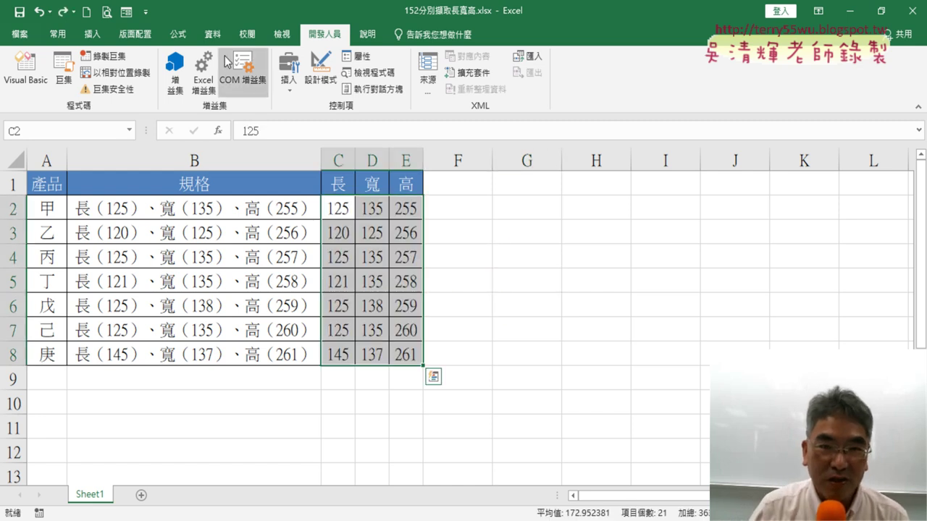
Record macro 清除 that selects C2 through E8 and deletes the values, then stop recording.
left_click(109, 57)
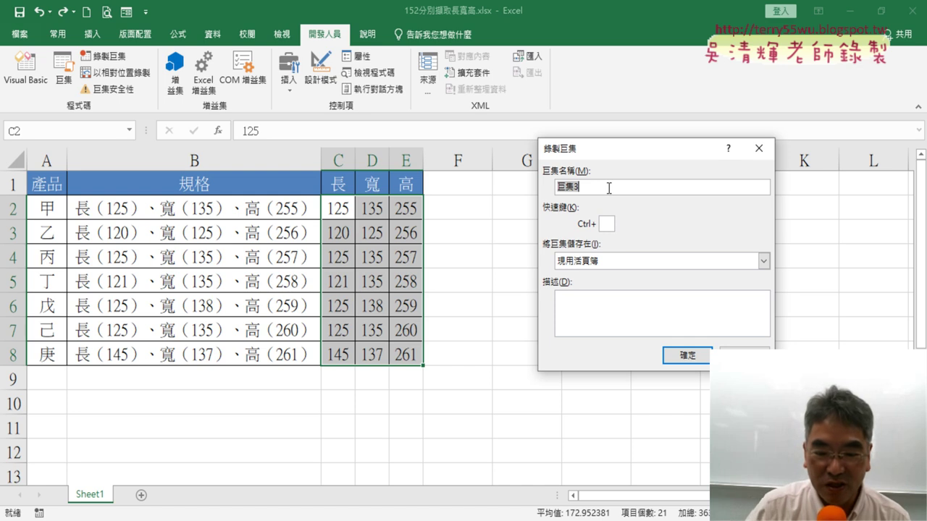
type("清")
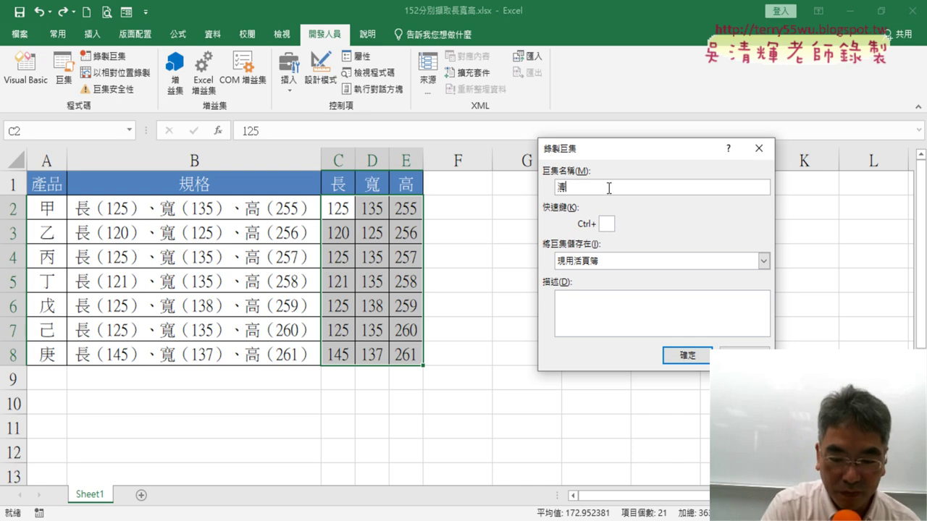
type("除")
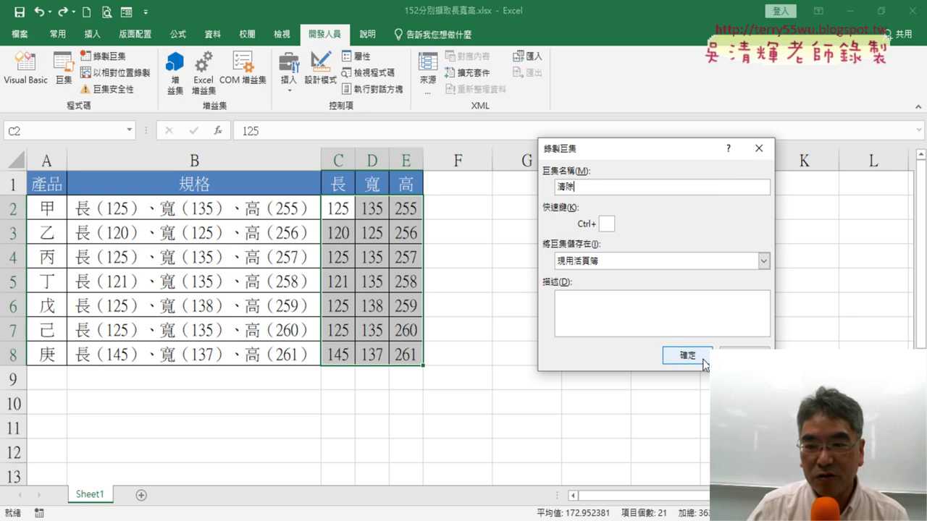
left_click(687, 356)
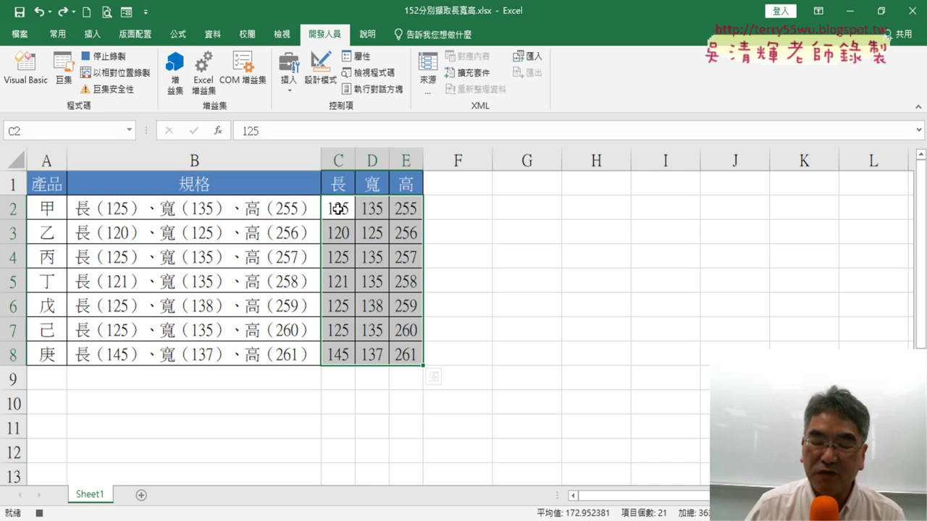
left_click(338, 208)
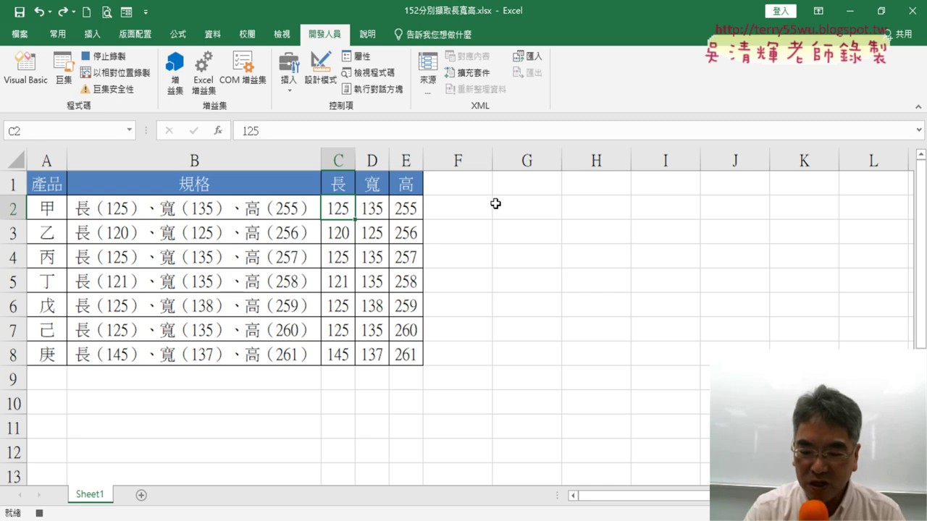
key("ctrl+shift+Right")
key("ctrl+shift+Down")
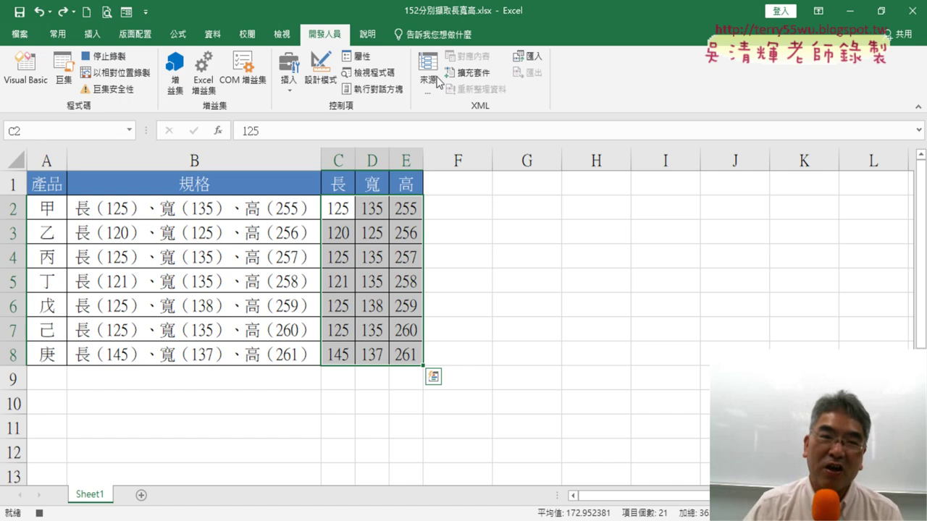
key("Delete")
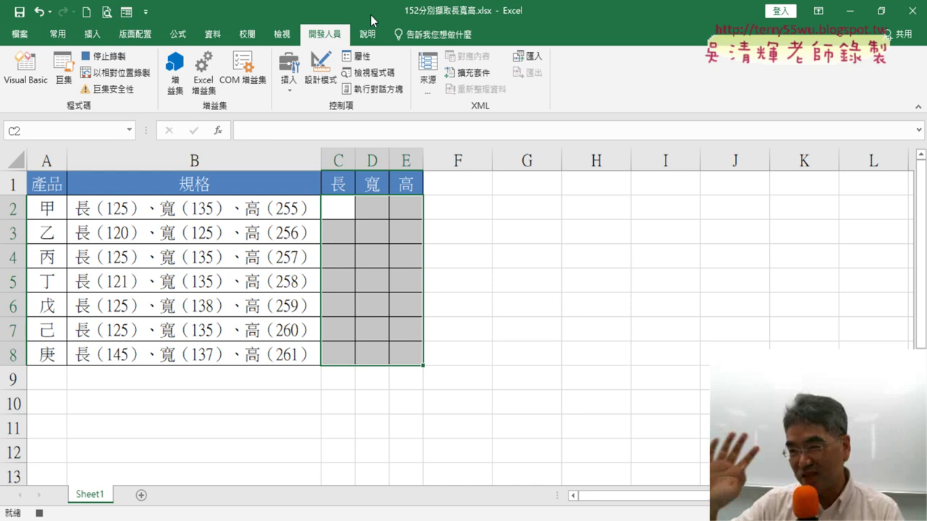
left_click(105, 56)
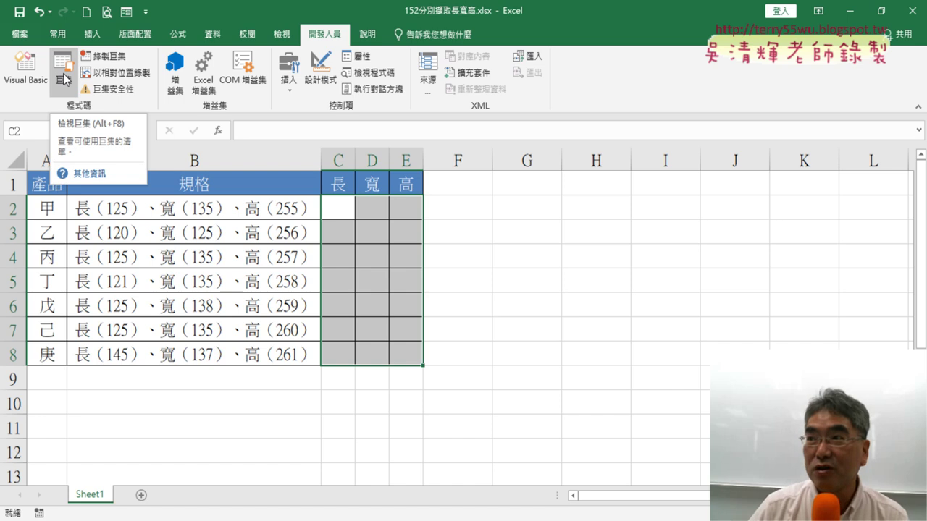
Run 資料剖析 from the Macros list, accepting data replacement, then run 清除 to empty C2:E8.
left_click(65, 79)
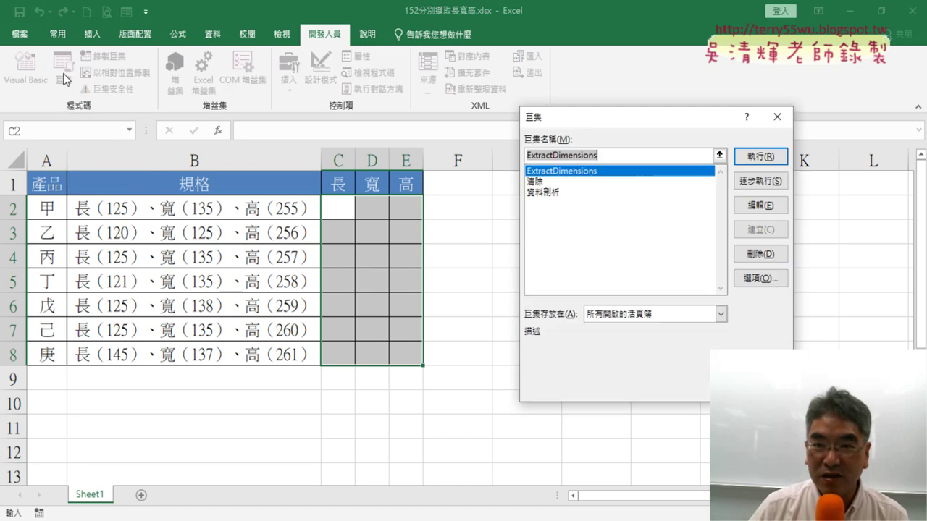
left_click(548, 193)
left_click(549, 181)
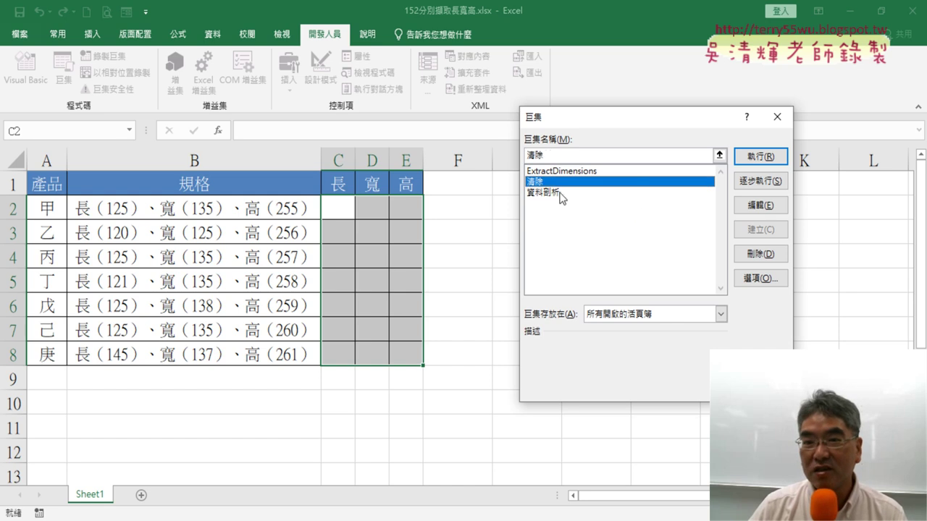
left_click(556, 193)
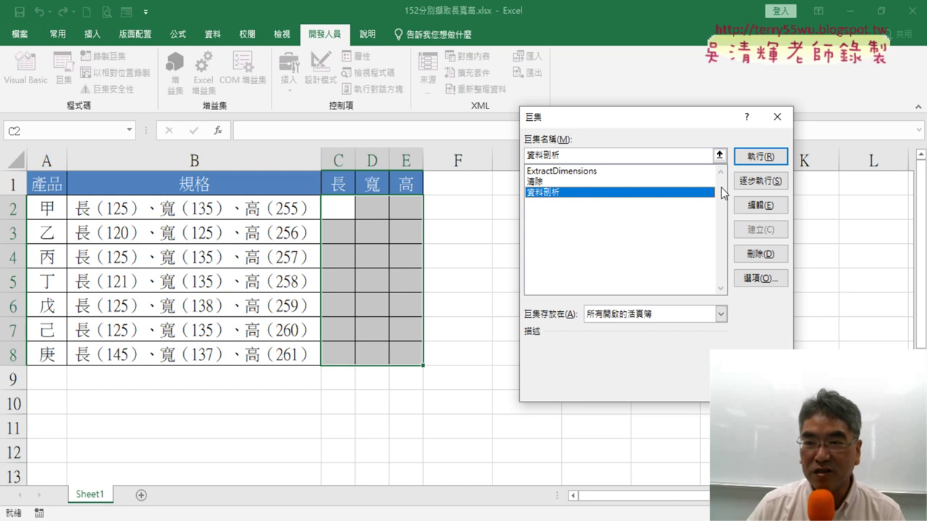
left_click(764, 157)
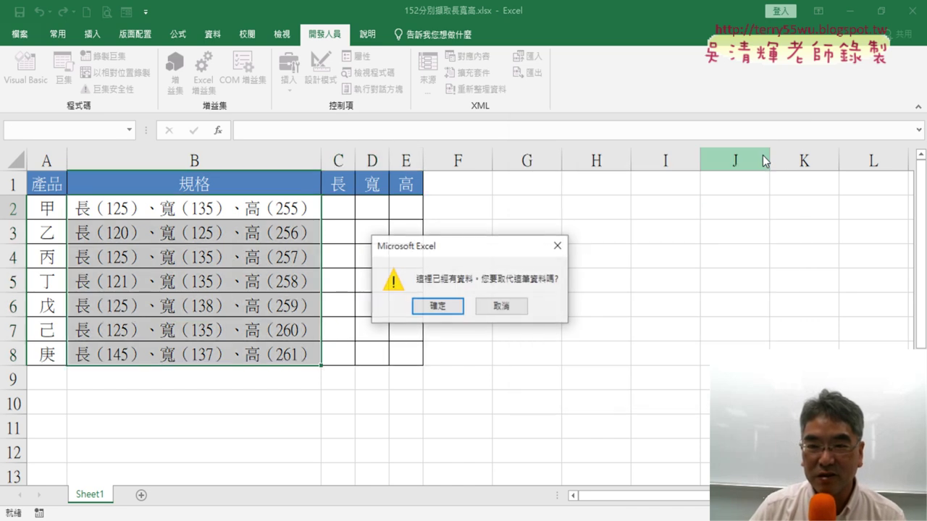
left_click(438, 306)
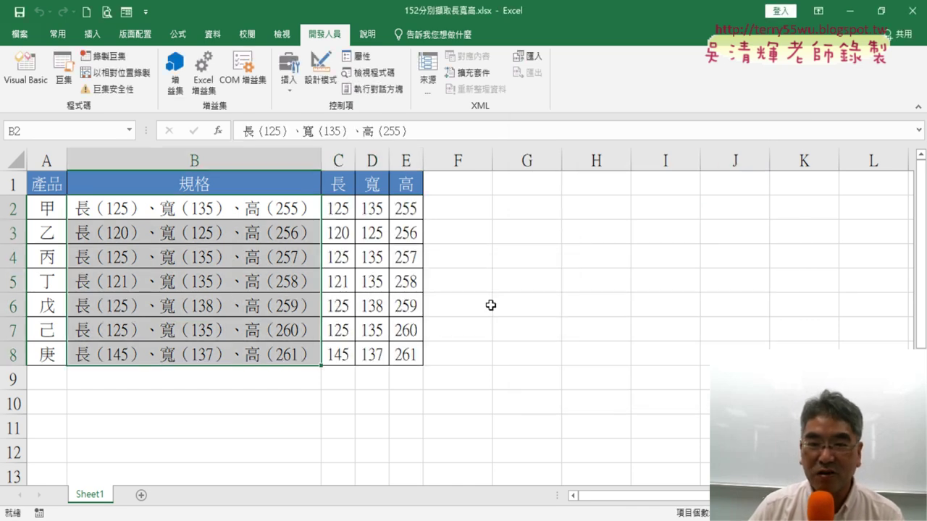
left_click(64, 69)
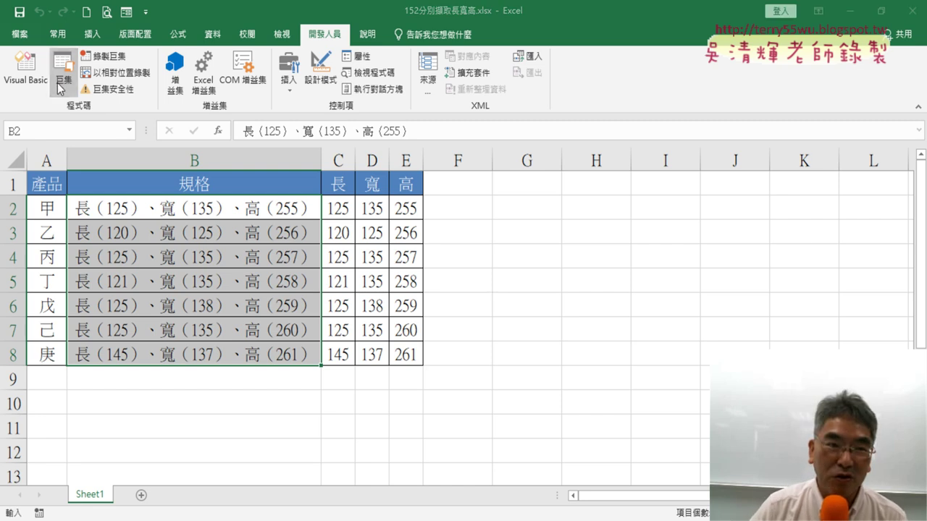
left_click(558, 182)
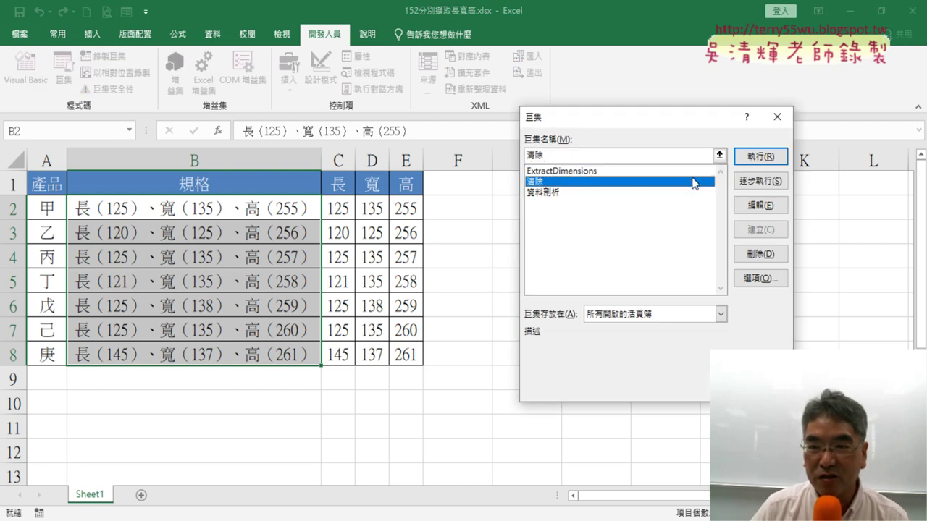
left_click(760, 156)
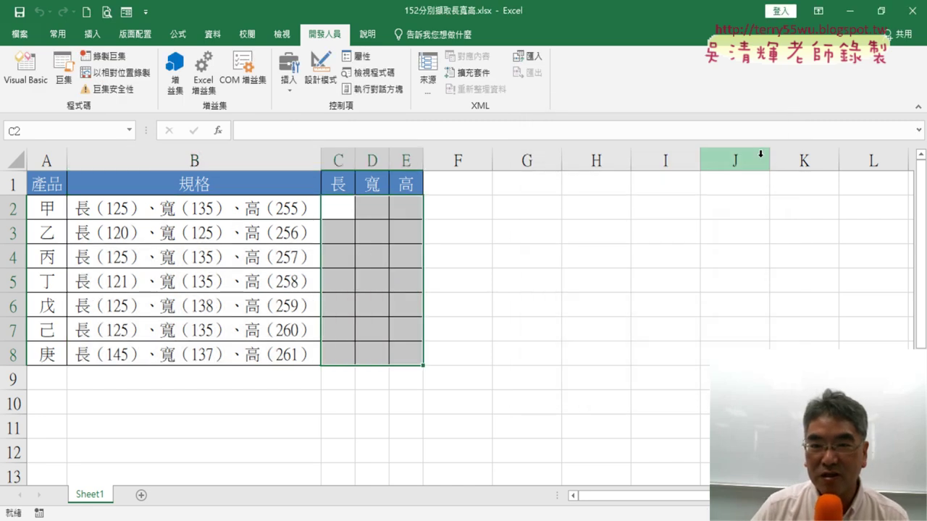
Repeat the 資料剖析 and 清除 test, leaving C2:E8 empty, and open the Visual Basic editor.
left_click(63, 69)
left_click(601, 193)
left_click(759, 157)
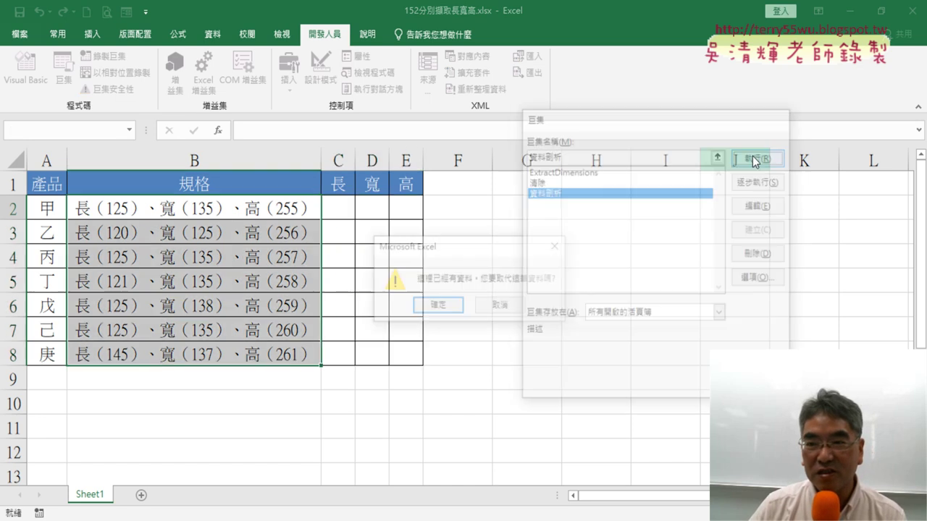
left_click(449, 310)
left_click(64, 68)
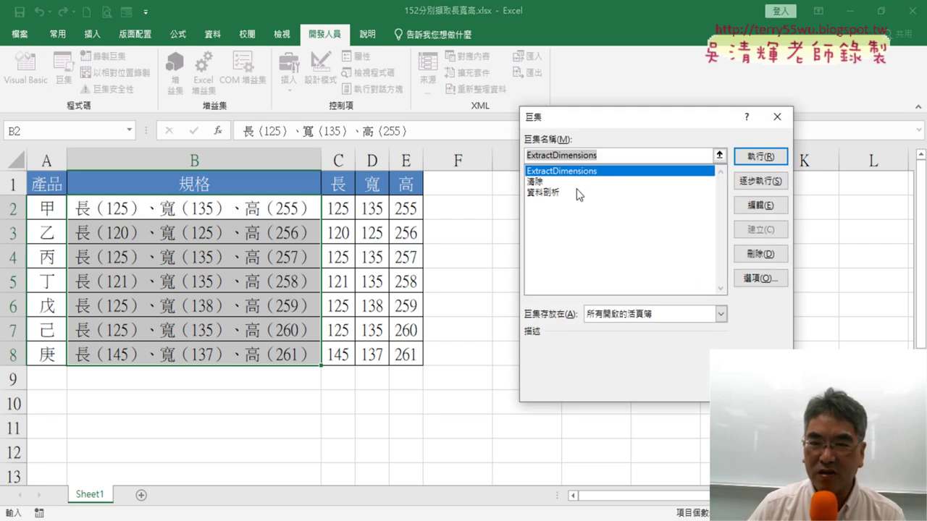
left_click(572, 181)
left_click(759, 156)
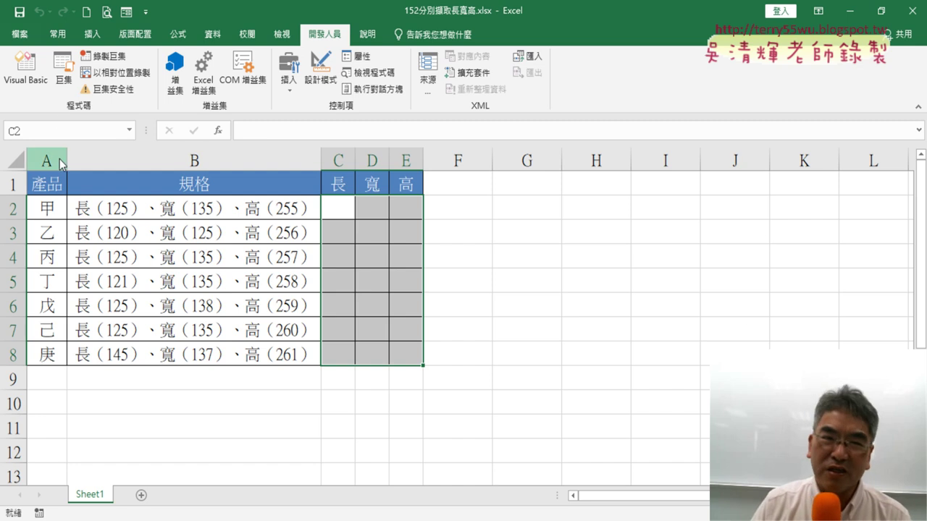
left_click(36, 81)
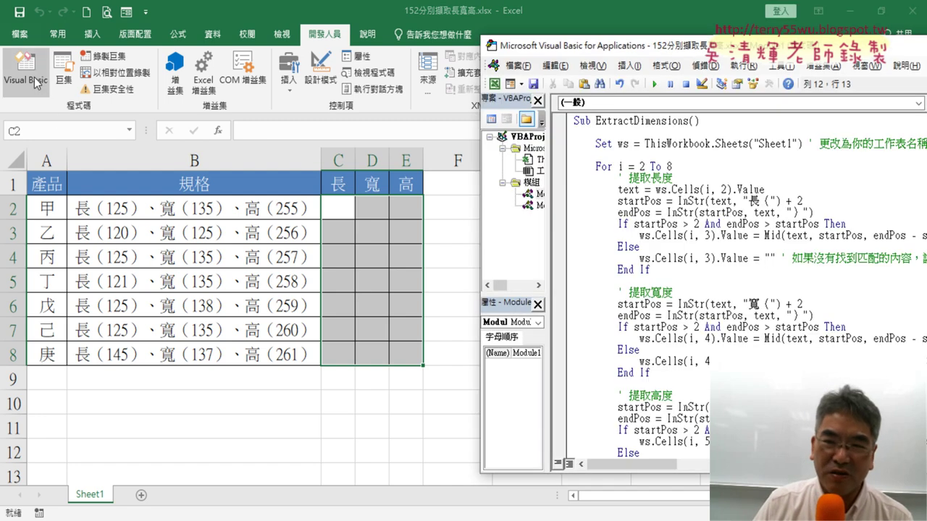
Open Module2 in the VBA project to view the recorded 資料剖析 and 清除 procedures.
left_click_drag(548, 218, 643, 218)
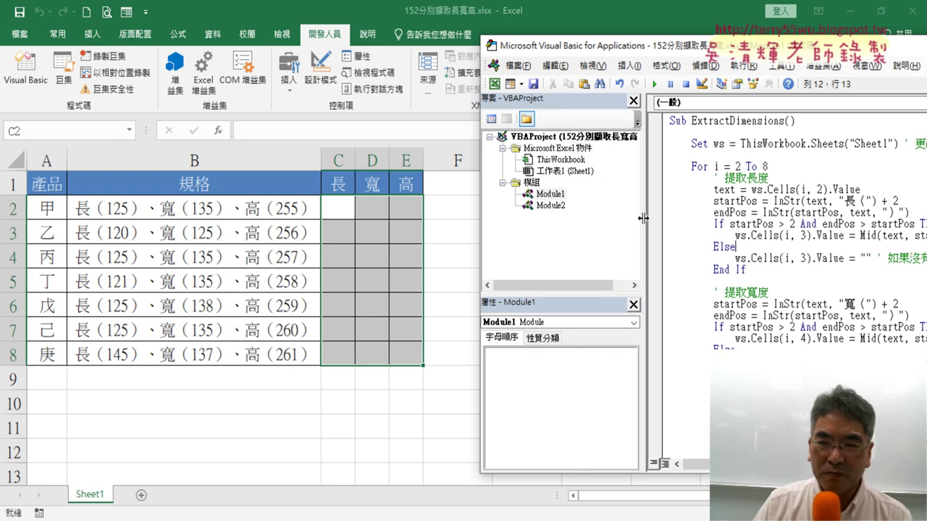
left_click(551, 205)
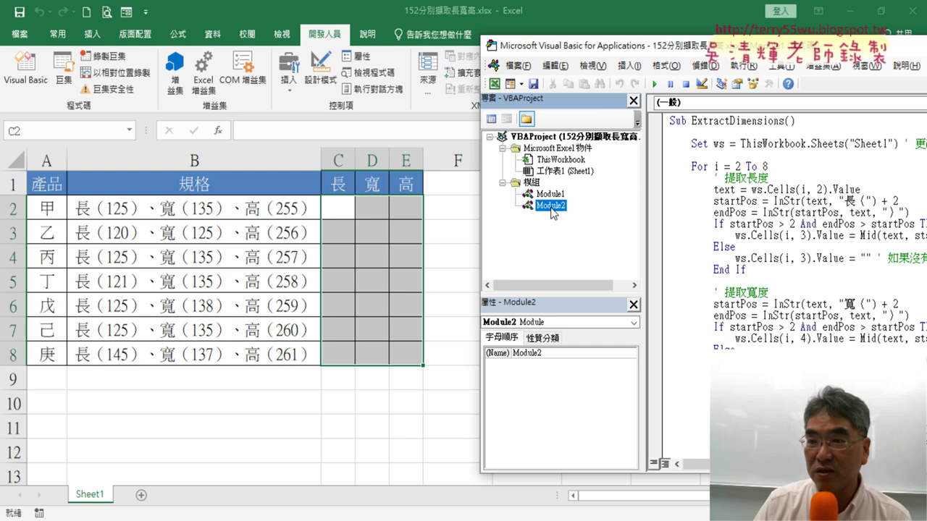
double_click(551, 206)
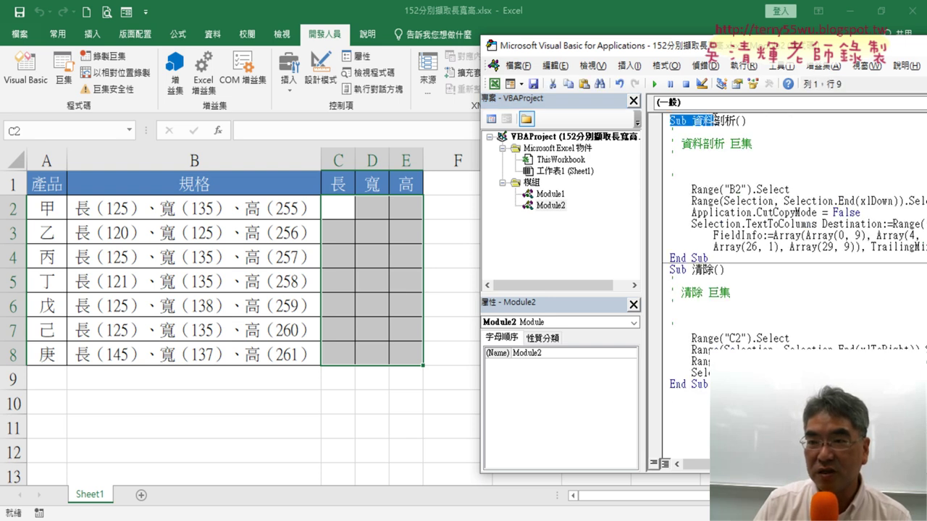
left_click_drag(669, 120, 750, 120)
left_click(670, 270)
left_click_drag(670, 270, 741, 269)
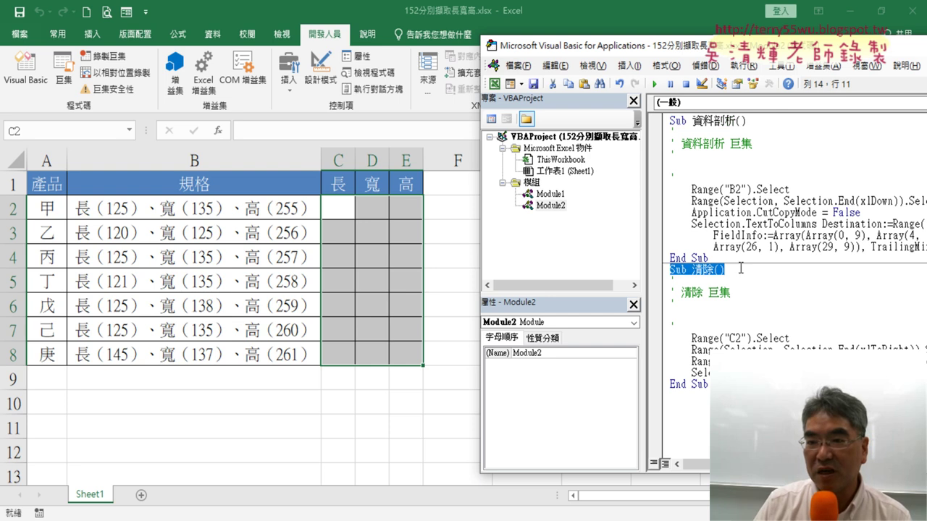
left_click(740, 201)
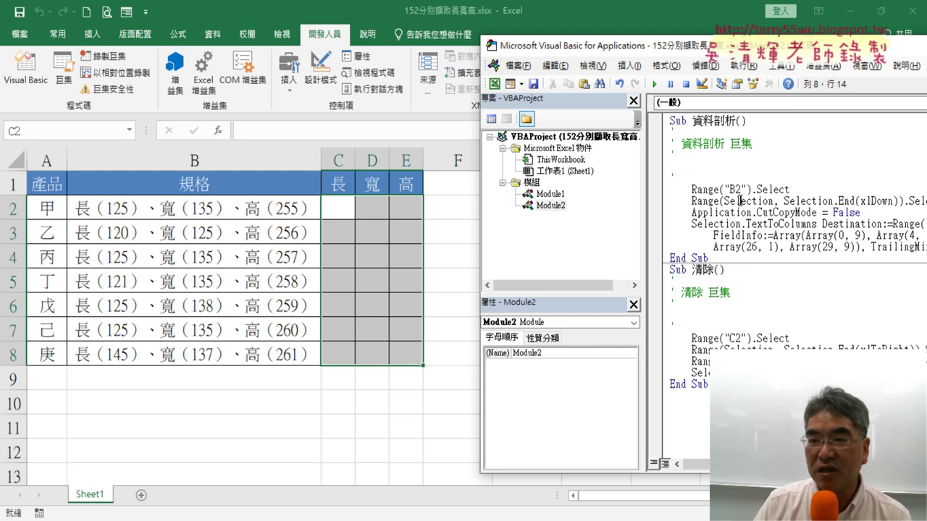
Run 資料剖析 from the editor, accepting the replacement, then run 清除 to empty C2:E8.
left_click(656, 84)
left_click(449, 305)
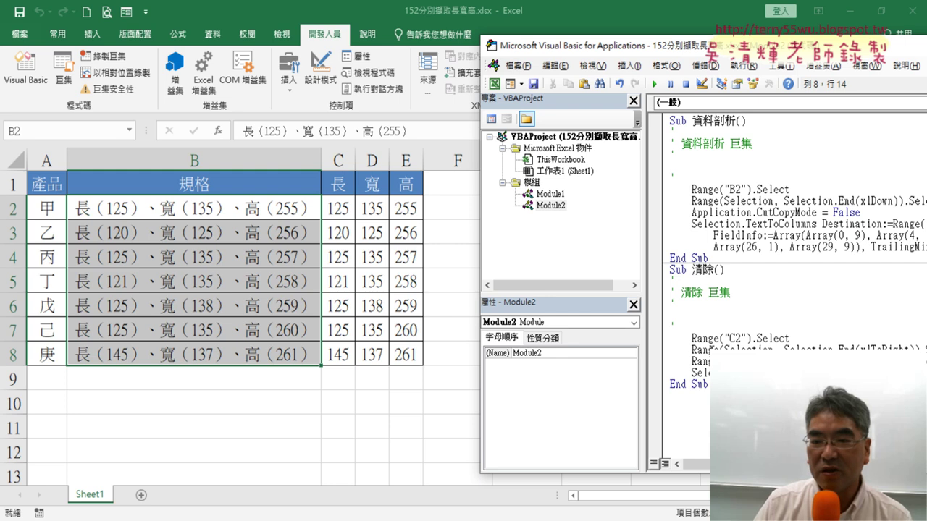
left_click(724, 350)
left_click(655, 84)
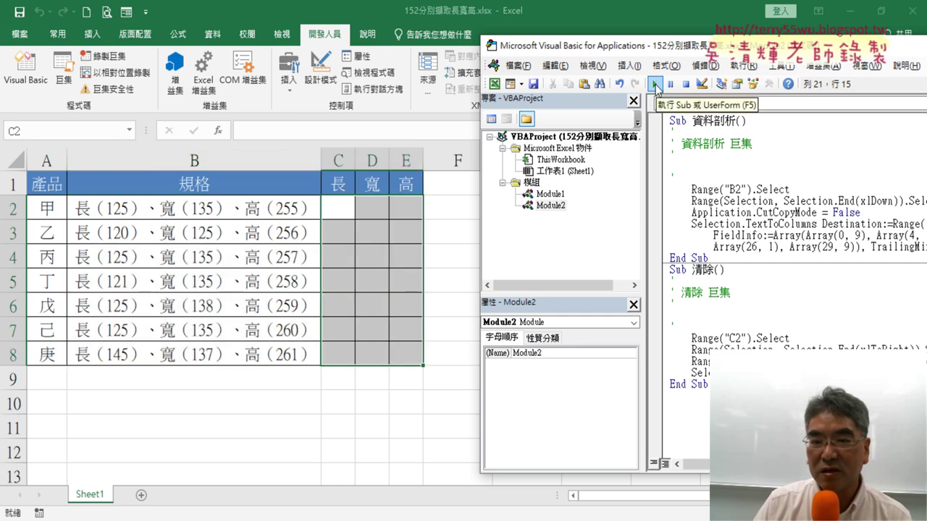
left_click_drag(670, 121, 782, 126)
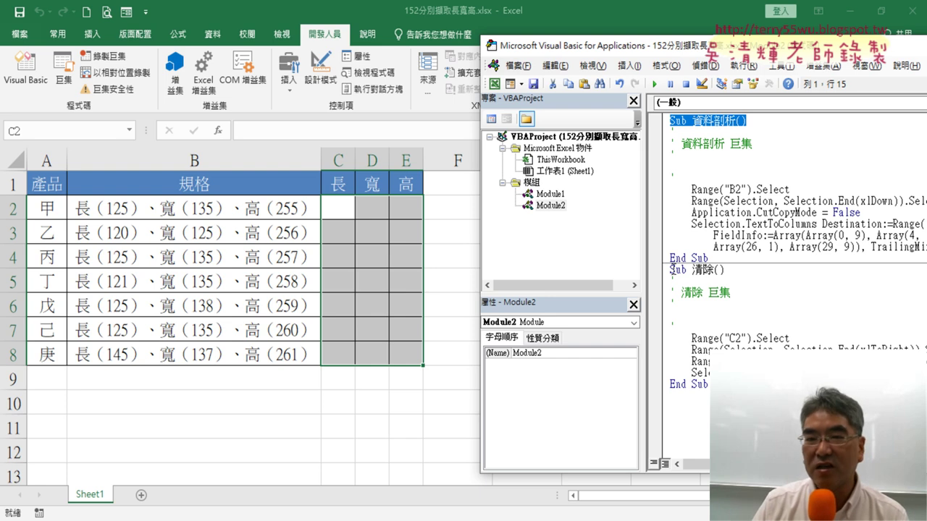
Draw a form button across G1:H2 and assign it the 資料剖析 macro.
left_click(289, 72)
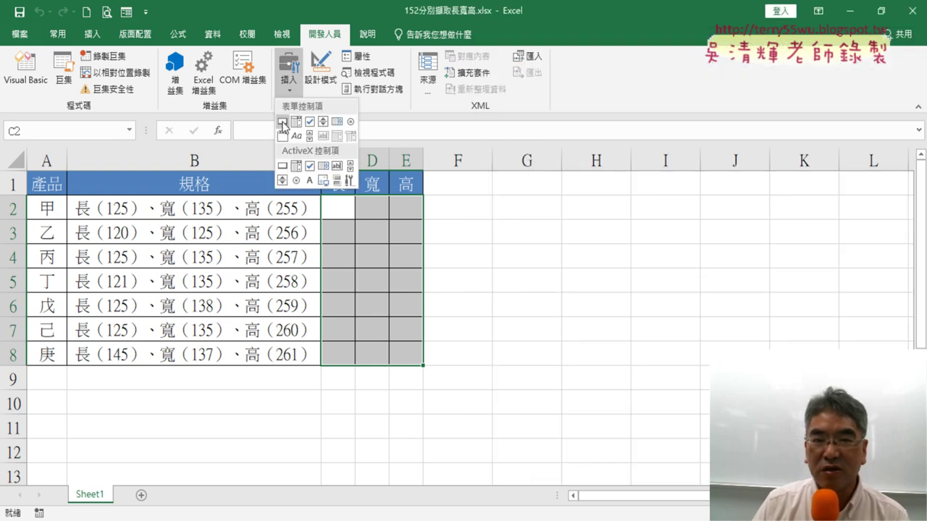
left_click(283, 130)
left_click_drag(473, 186, 598, 219)
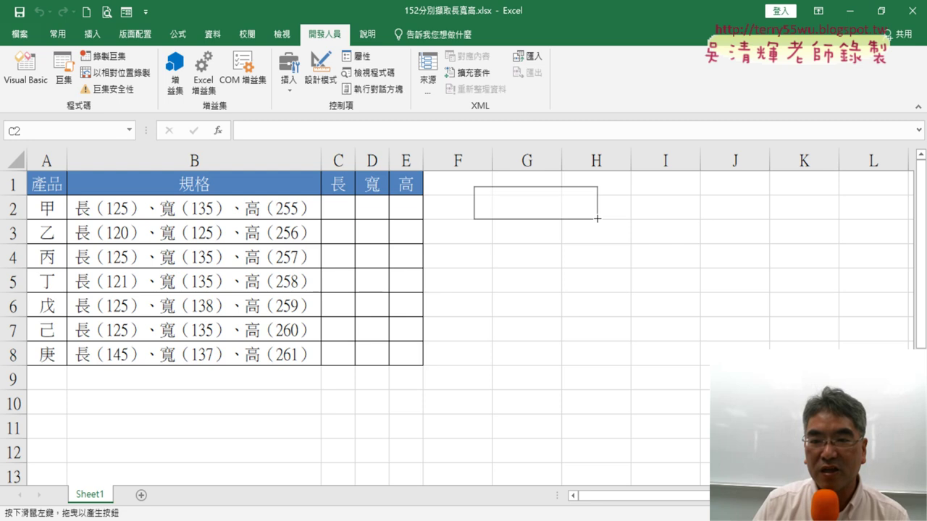
left_click(552, 192)
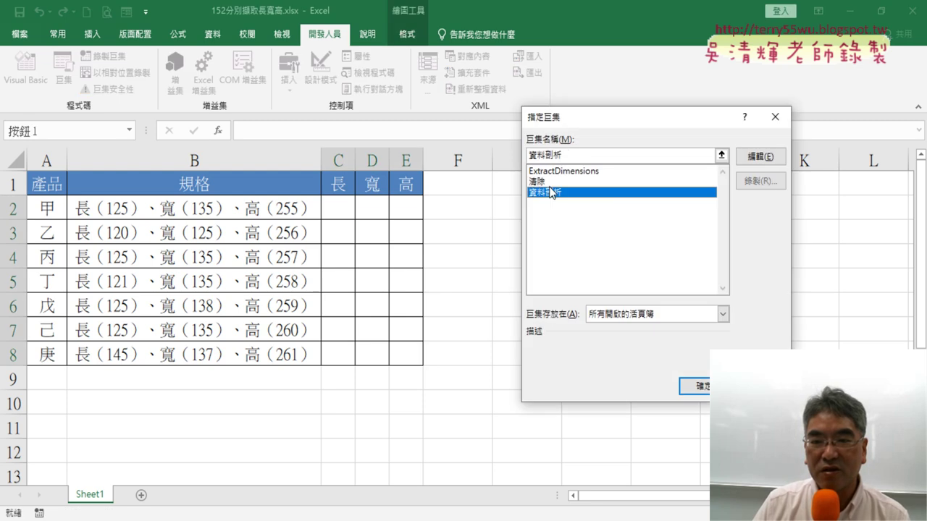
right_click(558, 150)
left_click(601, 178)
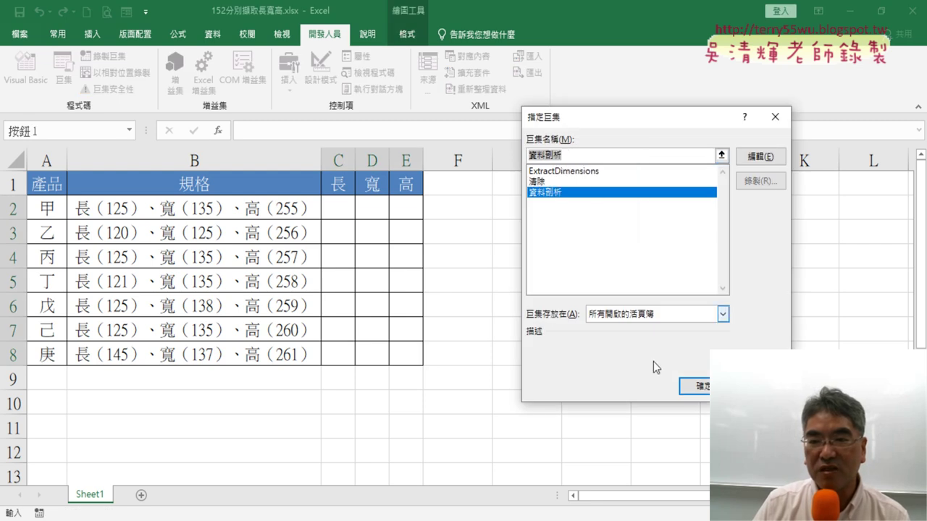
left_click(702, 385)
Replace the button's default caption with 資料剖析.
double_click(526, 202)
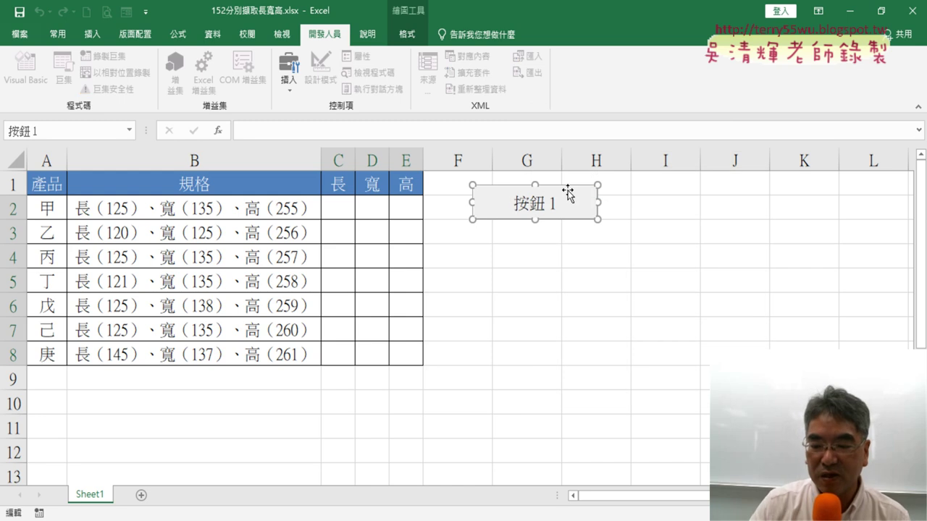
key("BackSpace")
key("Delete")
type("資料剖析")
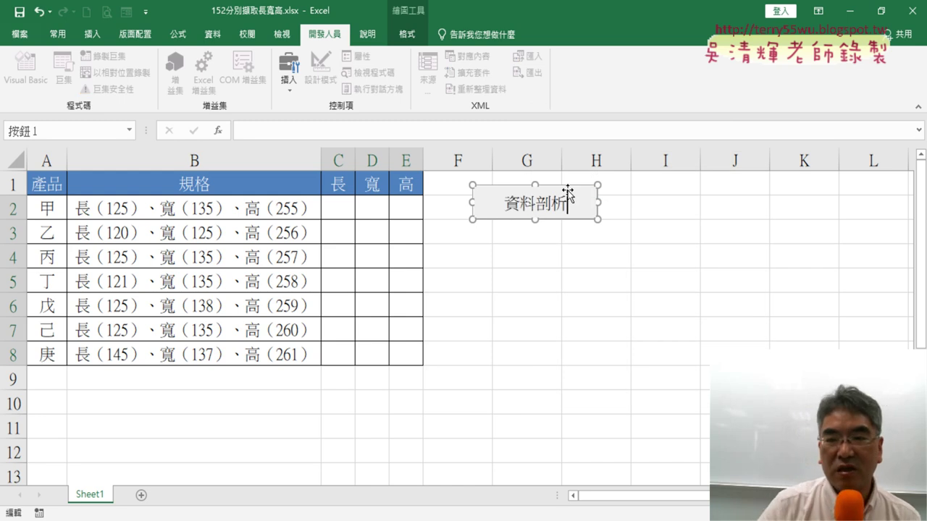
left_click(664, 297)
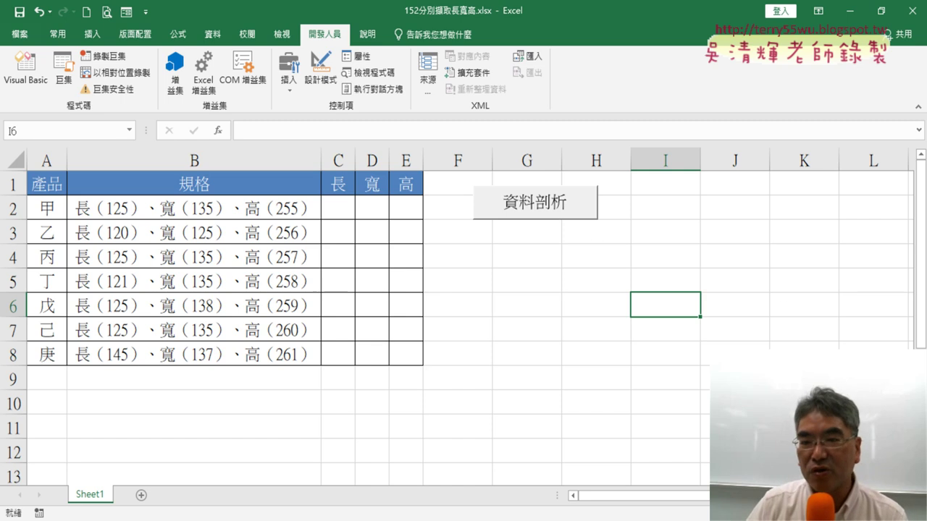
Copy the 資料剖析 button to F3 and assign the copy the 清除 macro.
right_click(577, 205)
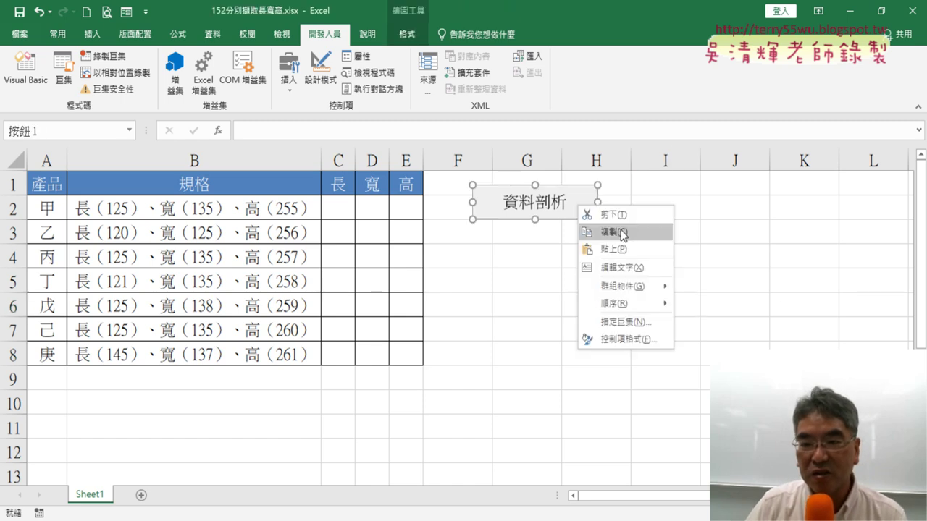
left_click(621, 234)
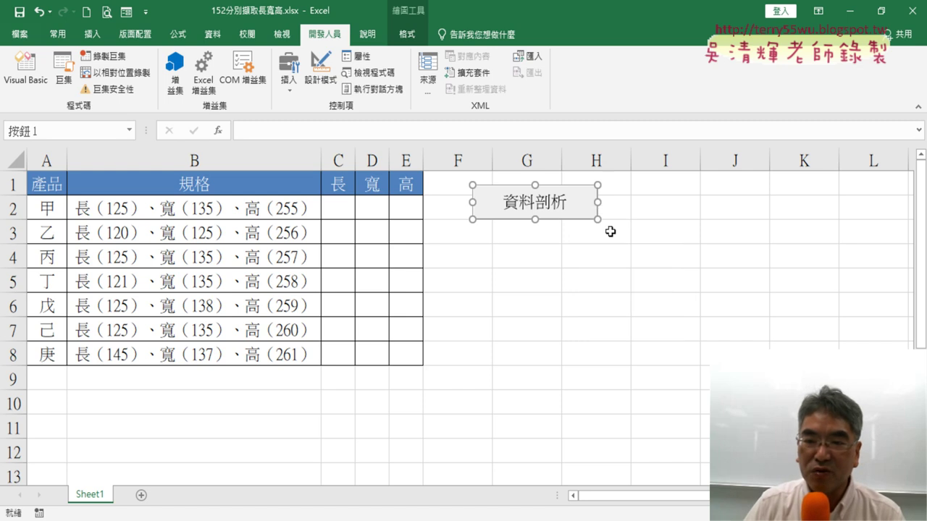
left_click(478, 234)
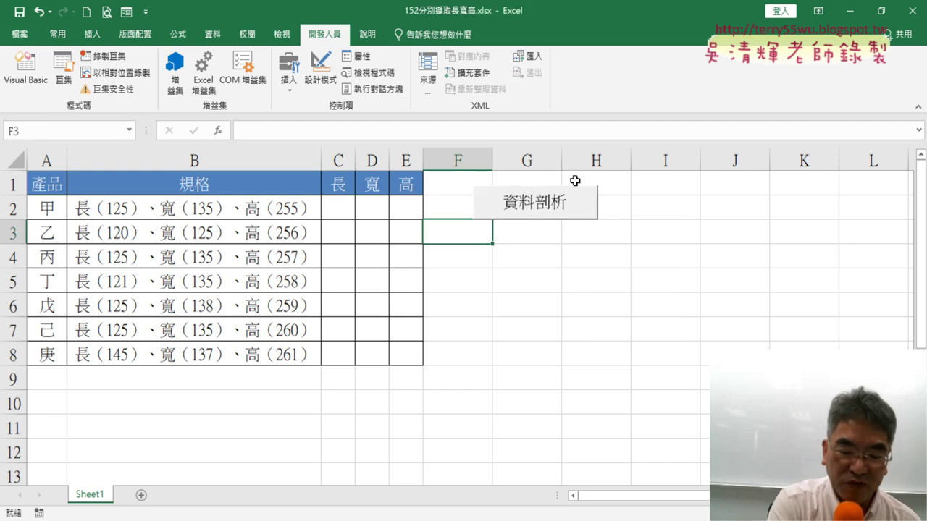
key("ctrl+v")
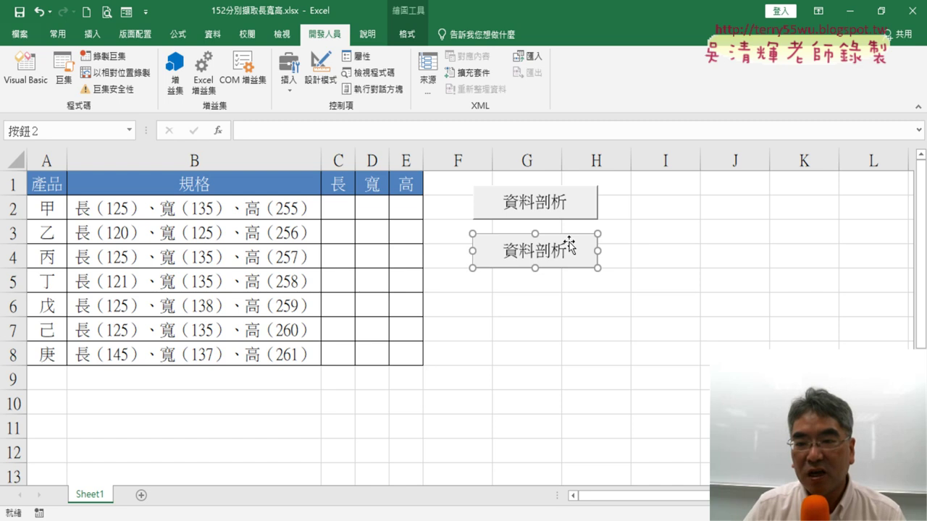
right_click(567, 240)
left_click(610, 357)
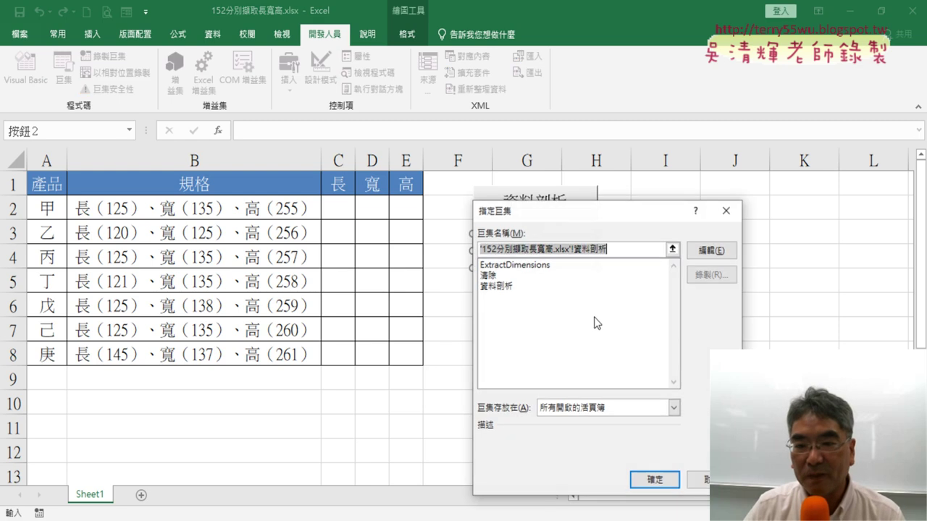
left_click(489, 276)
right_click(491, 247)
left_click(510, 279)
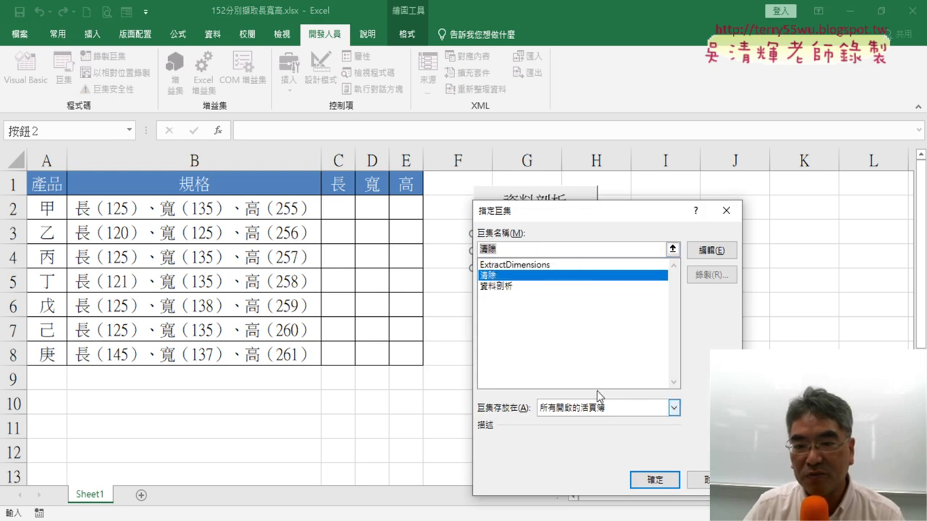
left_click(654, 479)
Change the second button's caption to 清除.
left_click(511, 249)
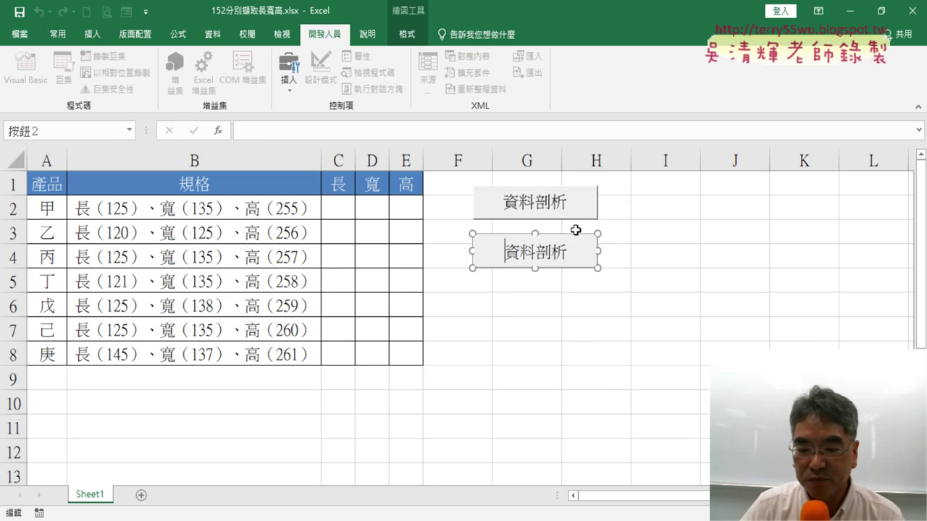
key("Delete")
key("Delete")
key("Delete")
key("Delete")
key("ctrl+v")
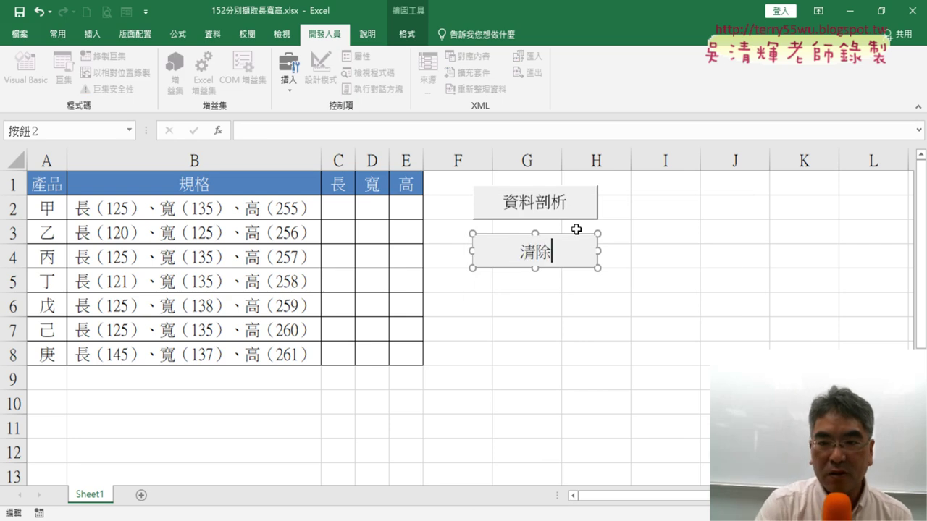
left_click(789, 325)
Twice run 資料剖析 via its button, confirming replacement, then empty C2:E8 with 清除.
left_click(559, 206)
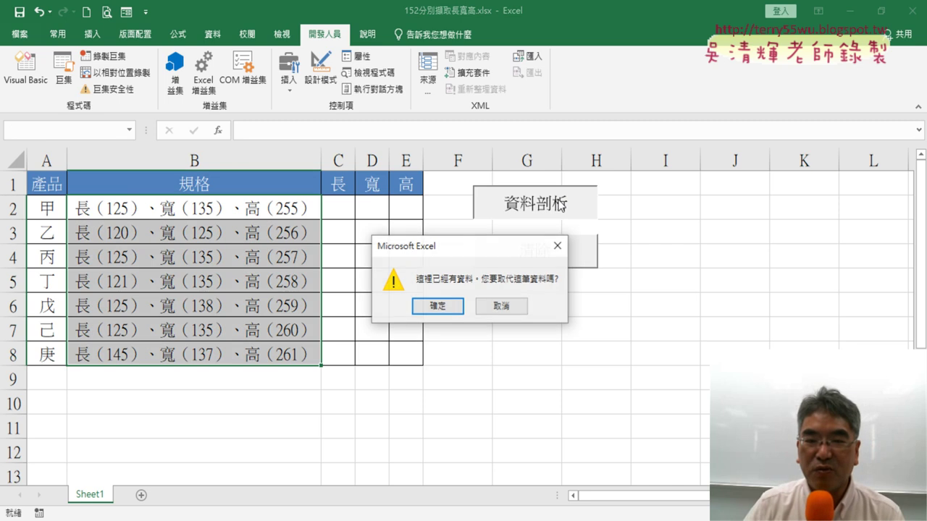
left_click(446, 307)
left_click(549, 252)
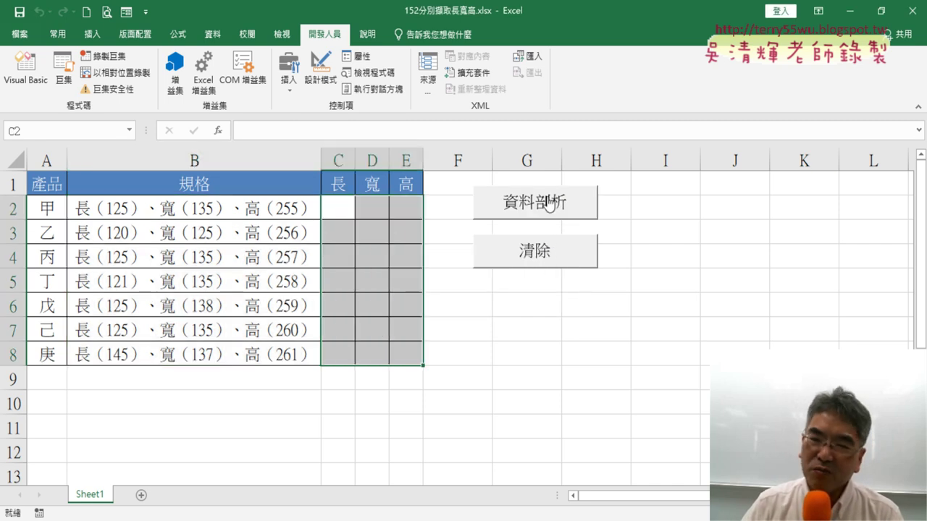
left_click(552, 205)
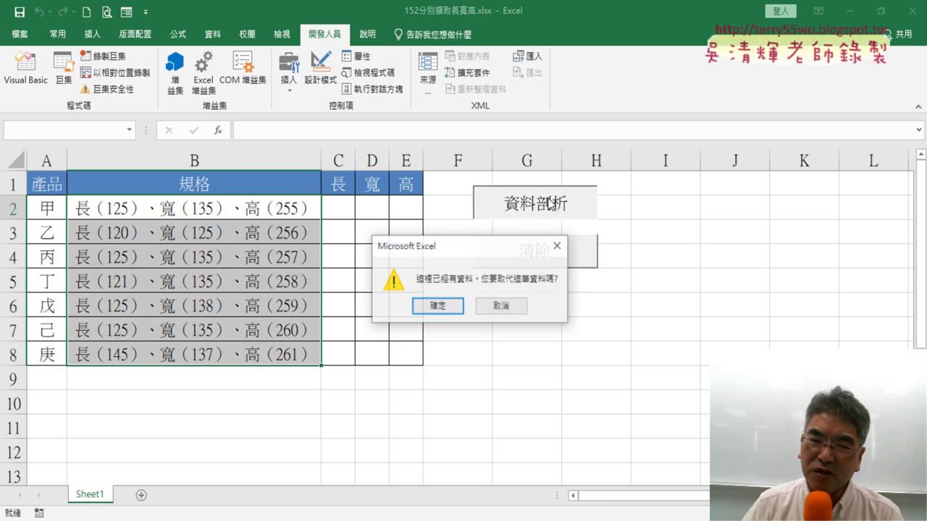
left_click(453, 306)
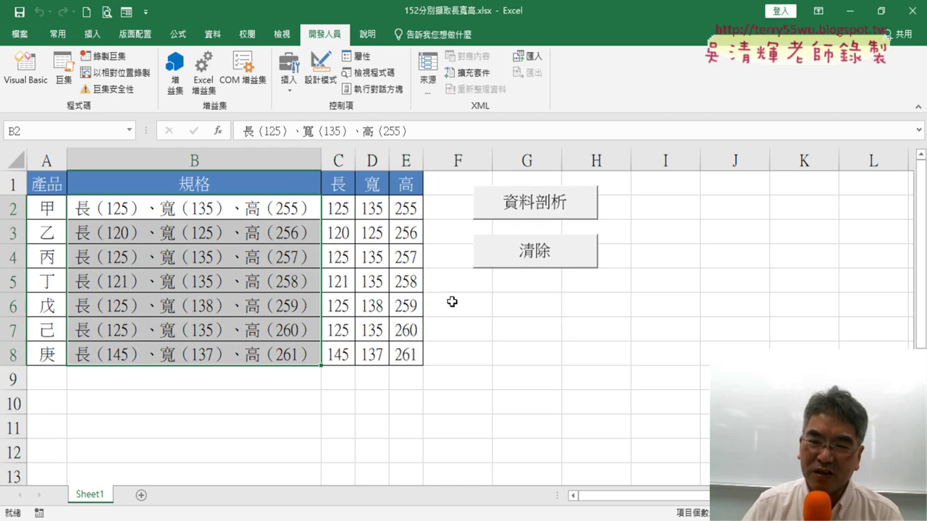
left_click(527, 255)
left_click(655, 229)
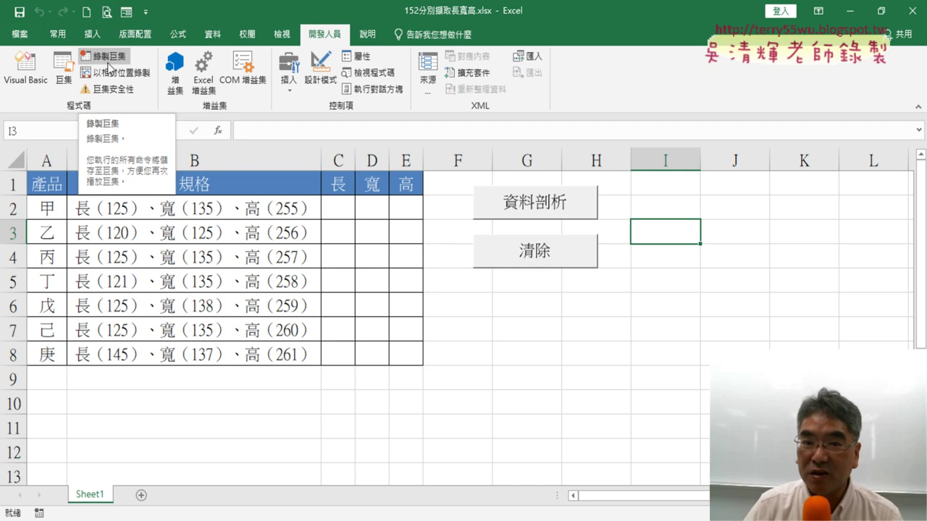
left_click(804, 428)
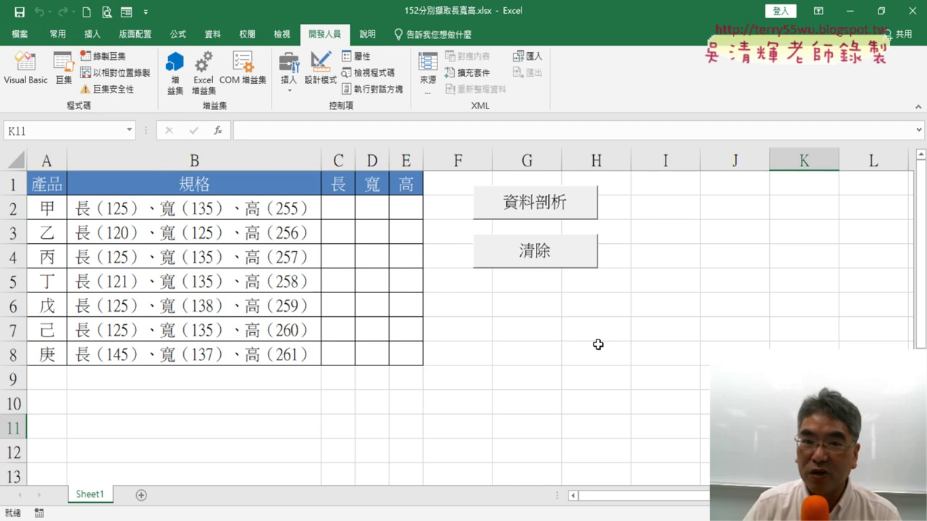
left_click(275, 218)
key("ctrl+shift+Down")
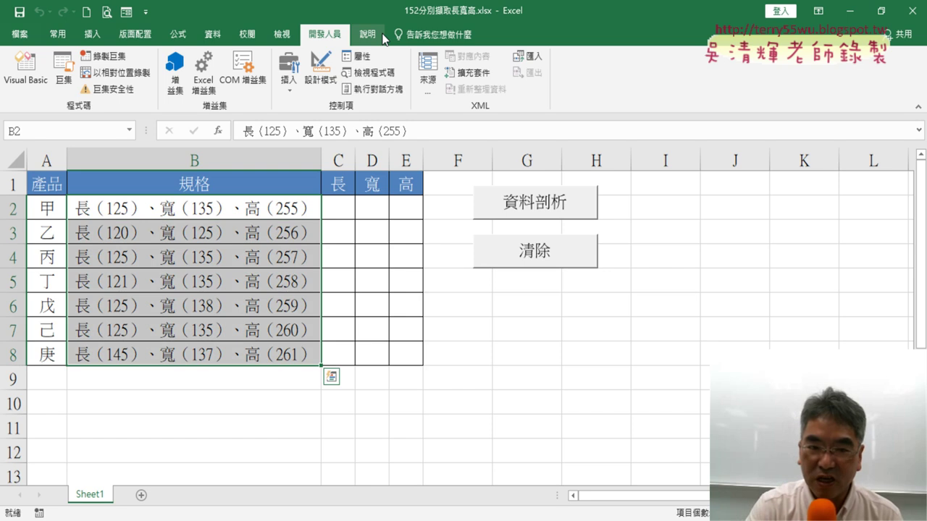
left_click(218, 36)
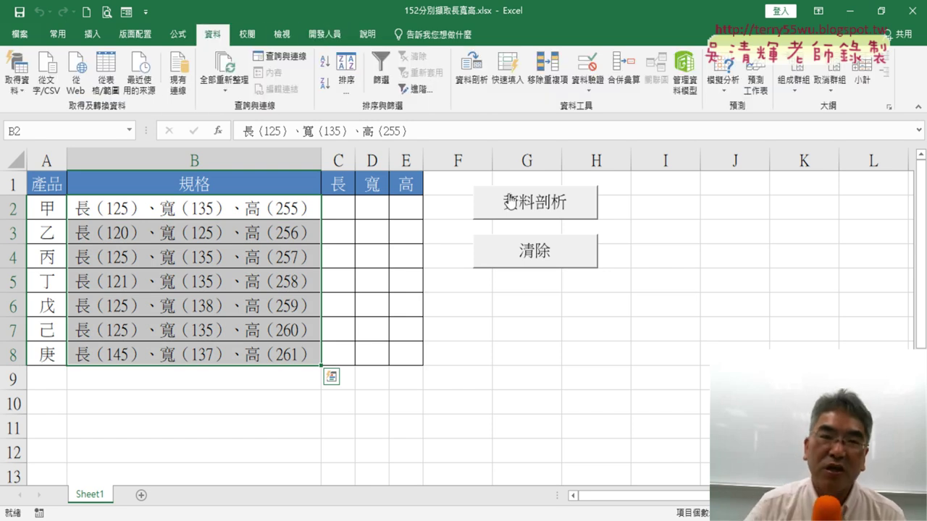
left_click(323, 37)
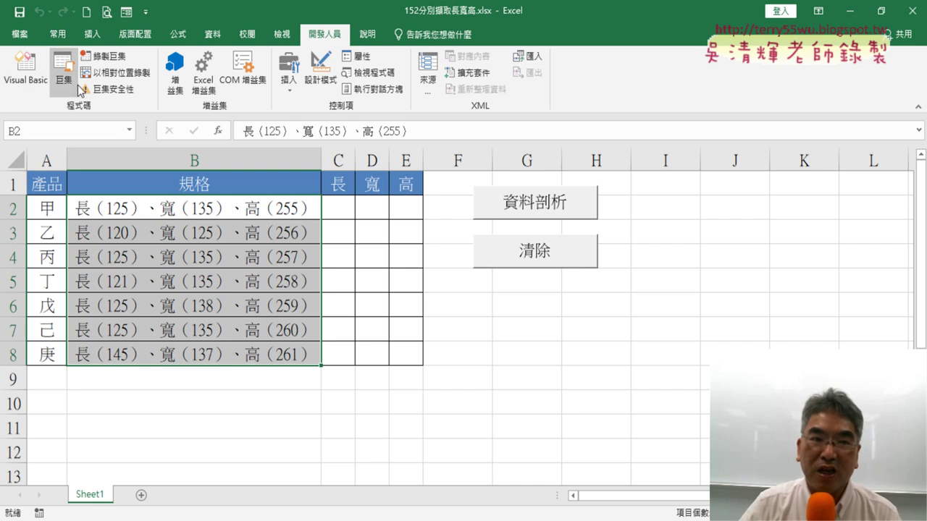
left_click(289, 78)
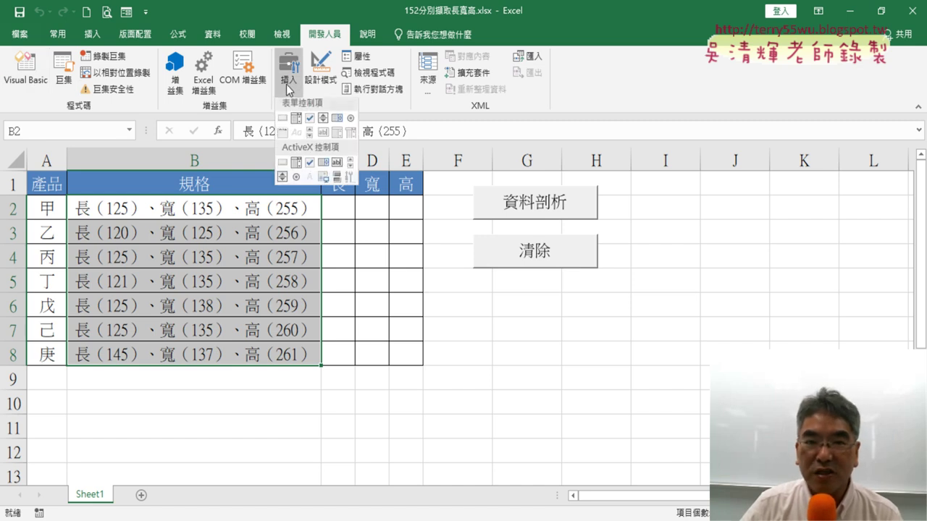
left_click(282, 122)
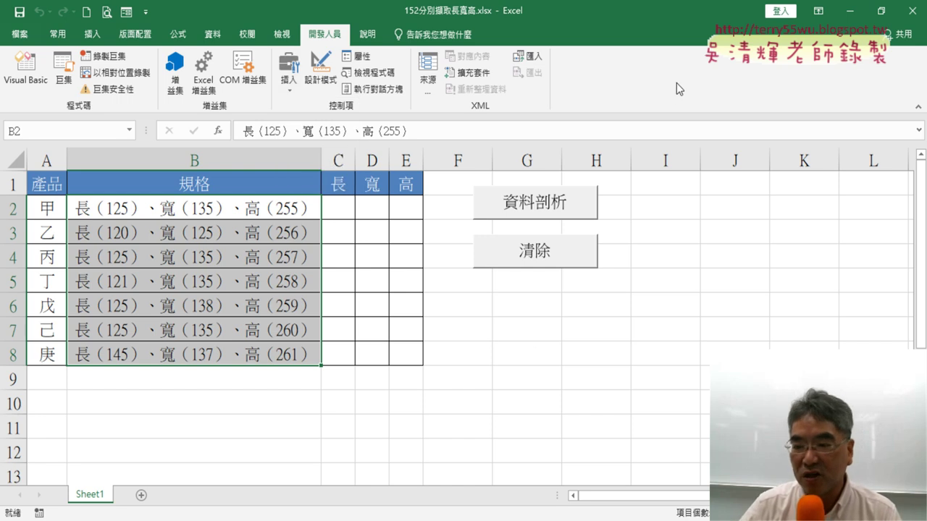